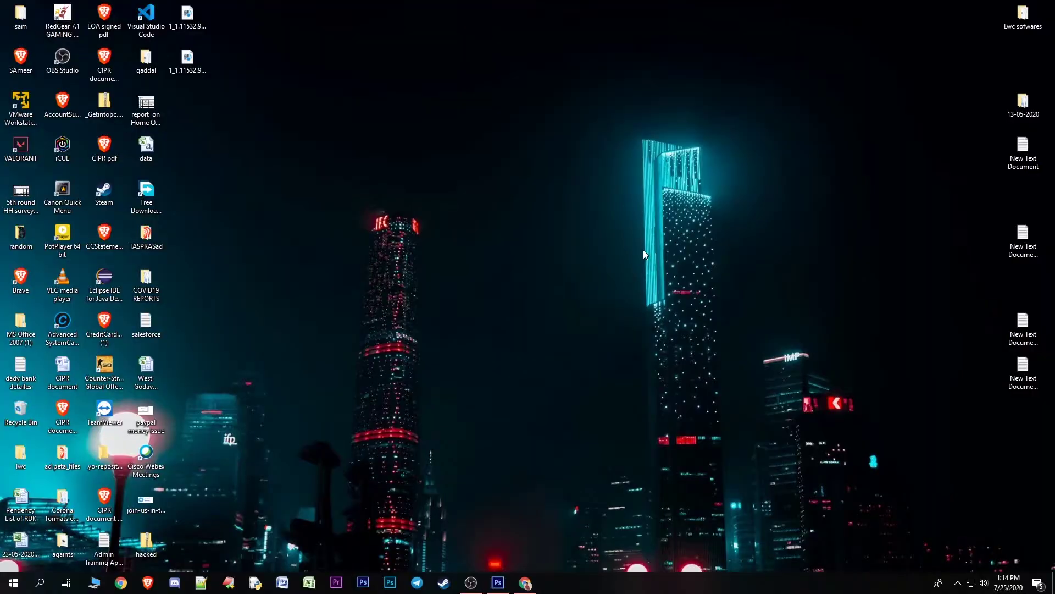
Bring the Chrome window with the UIDAI homepage to the front from the taskbar
left_click(525, 583)
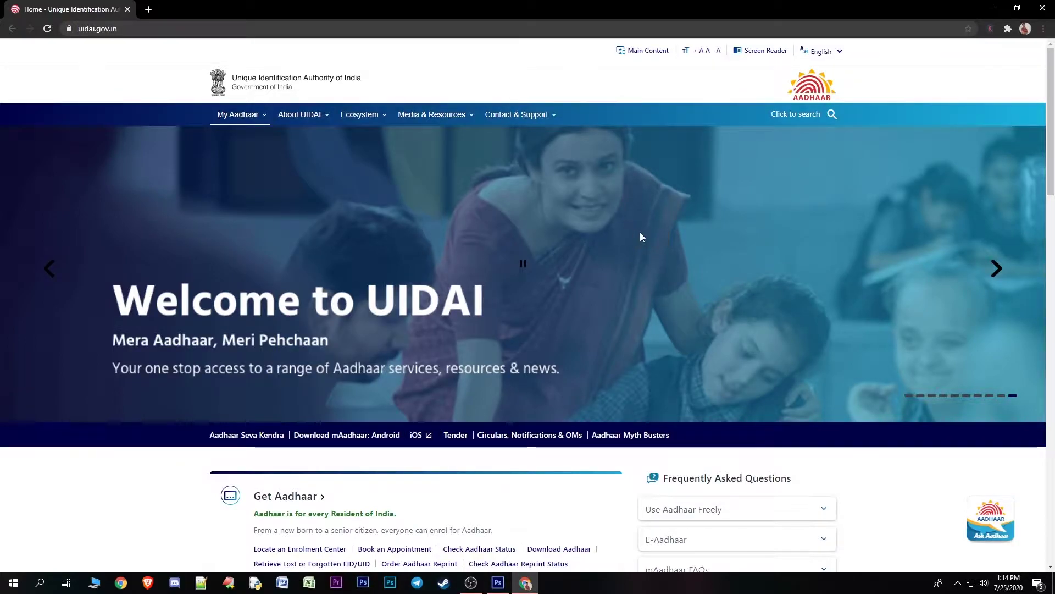
Open 'Update your address online' from the Update Aadhaar section and reset the page zoom
scroll(677, 299, "down", 4)
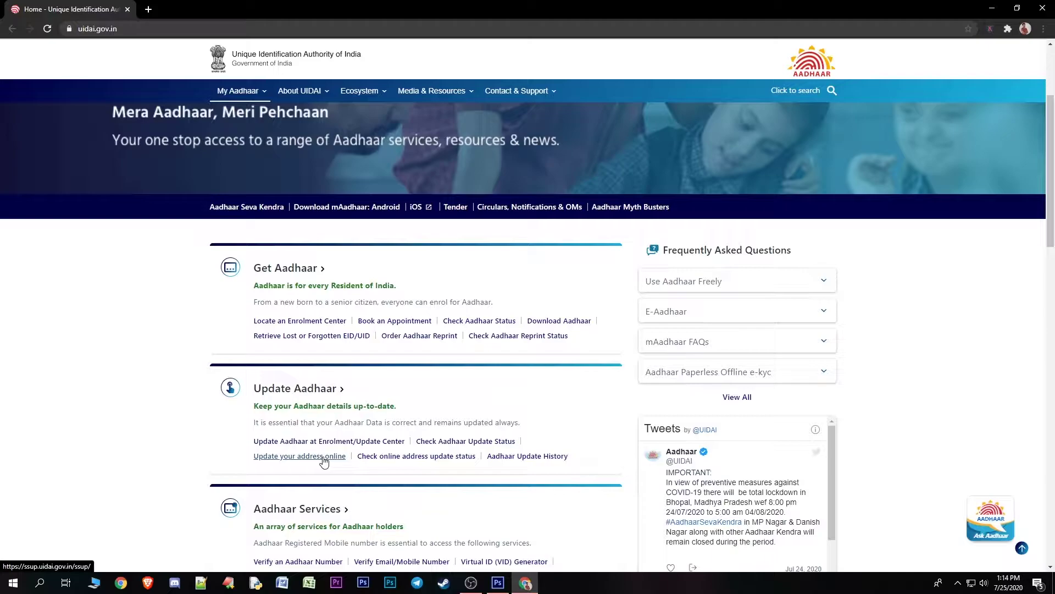
left_click(302, 456)
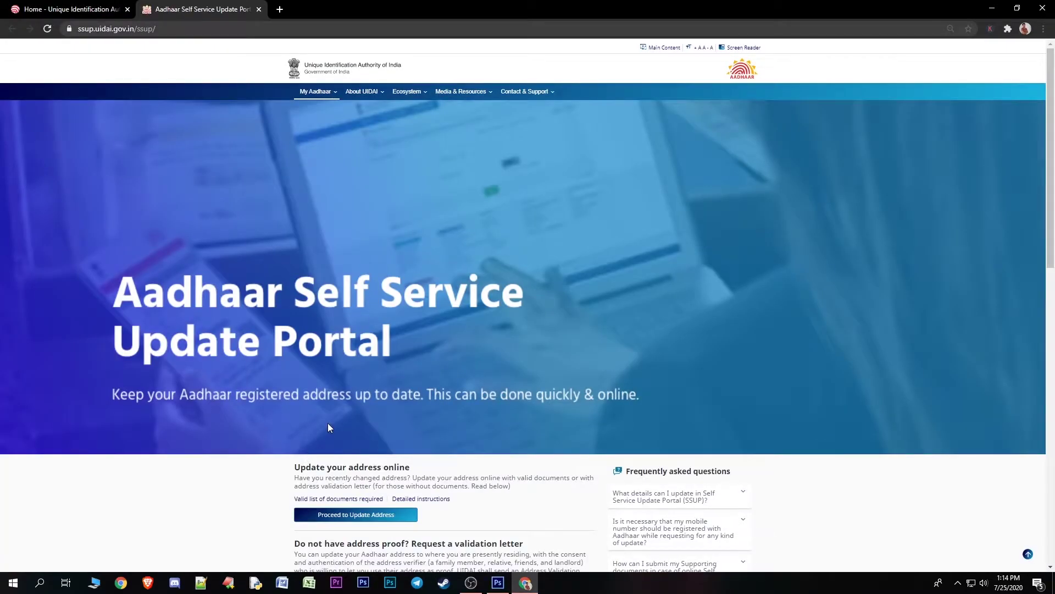
scroll(328, 423, "down", 3)
scroll(461, 398, "down", 1)
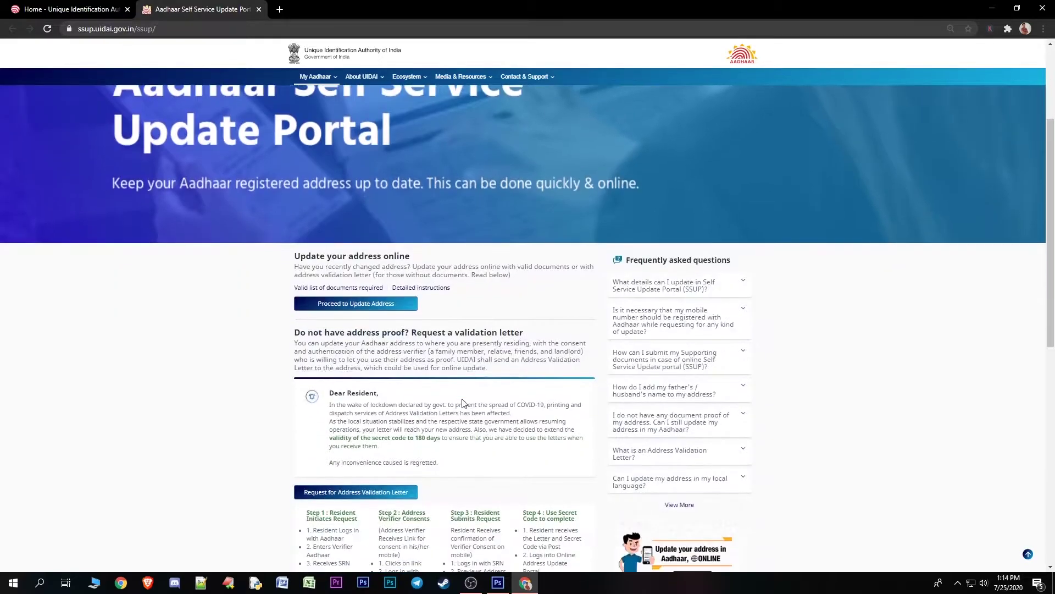
key("ctrl+plus")
key("ctrl+plus")
key("ctrl+plus")
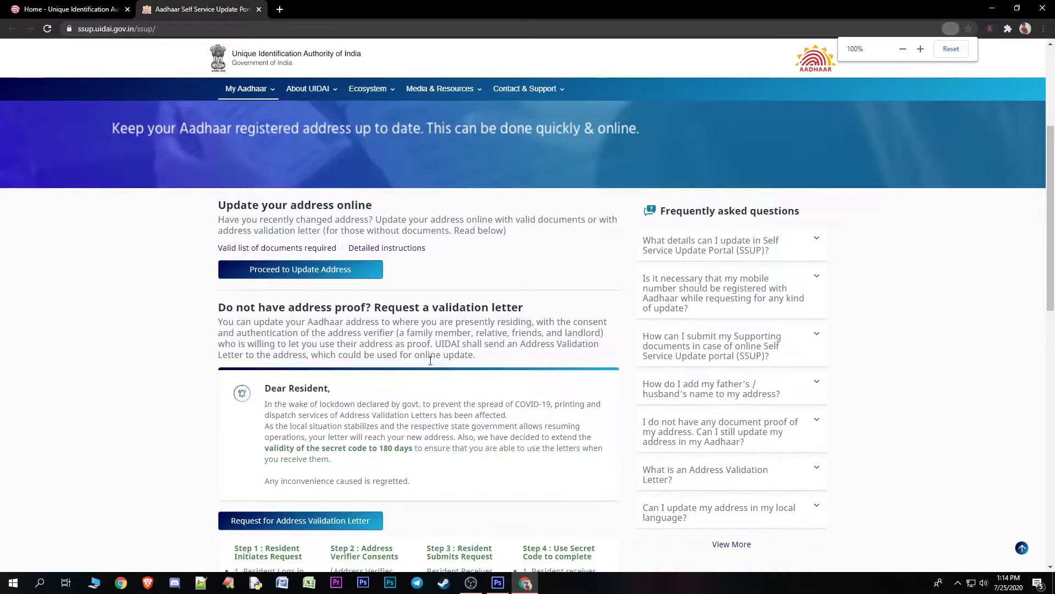
On the login page, enter the Aadhaar number and captcha and request an OTP
left_click(351, 270)
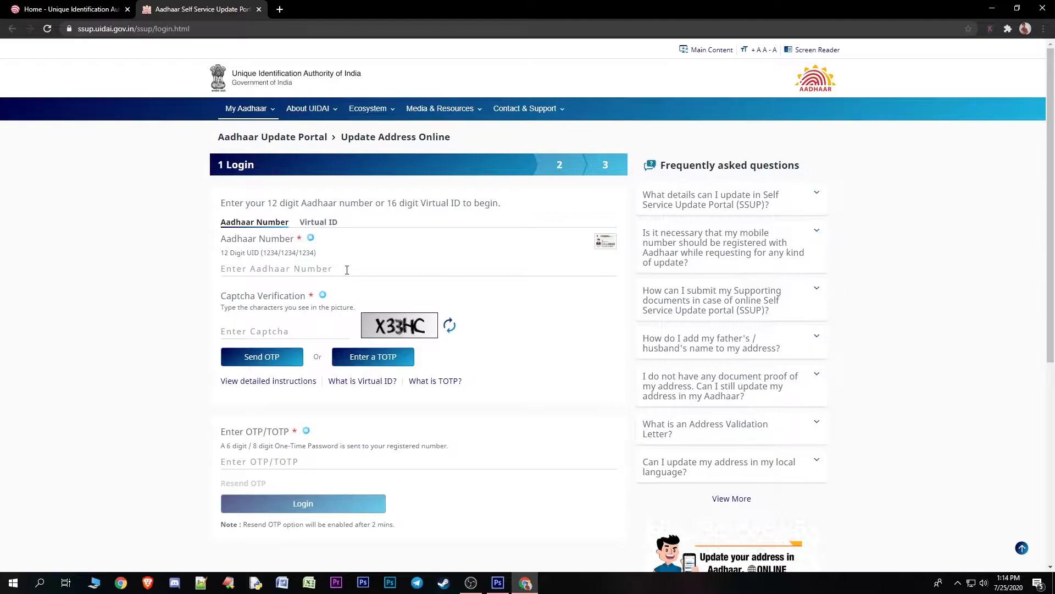
left_click(254, 273)
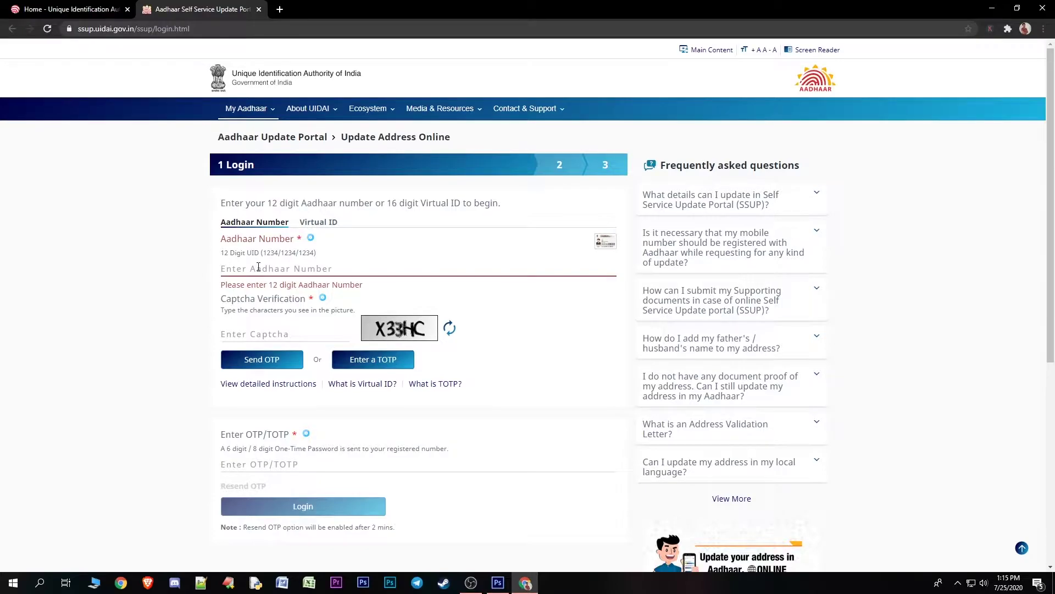
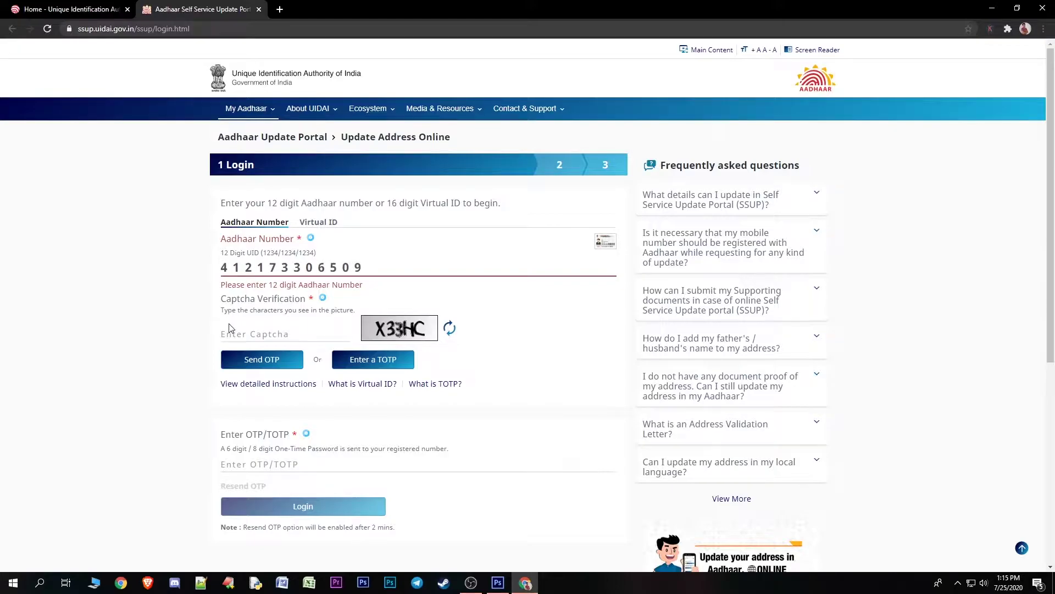
left_click(235, 335)
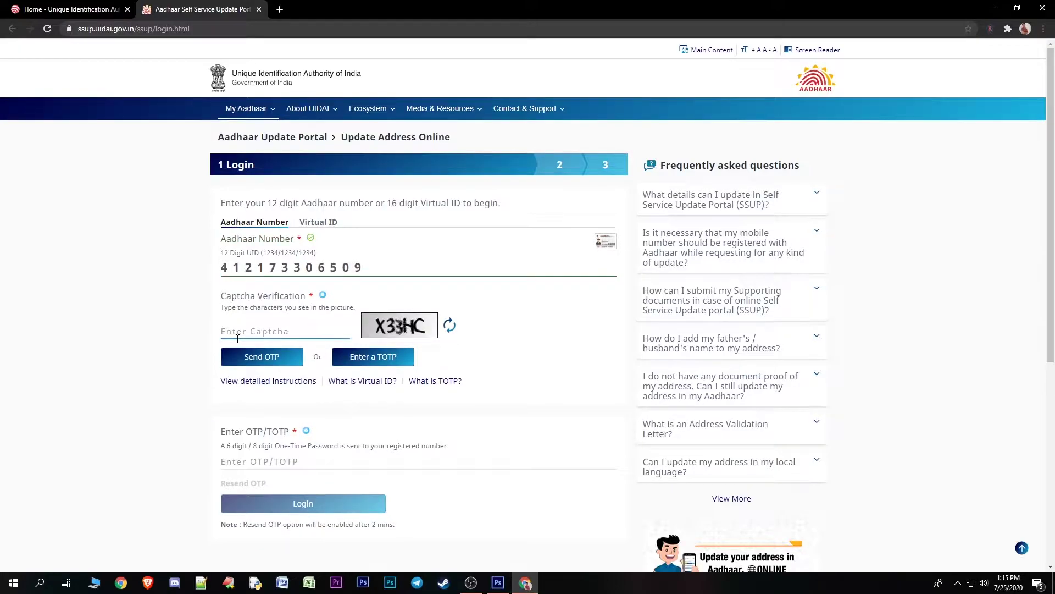
type("X33HC")
left_click(252, 363)
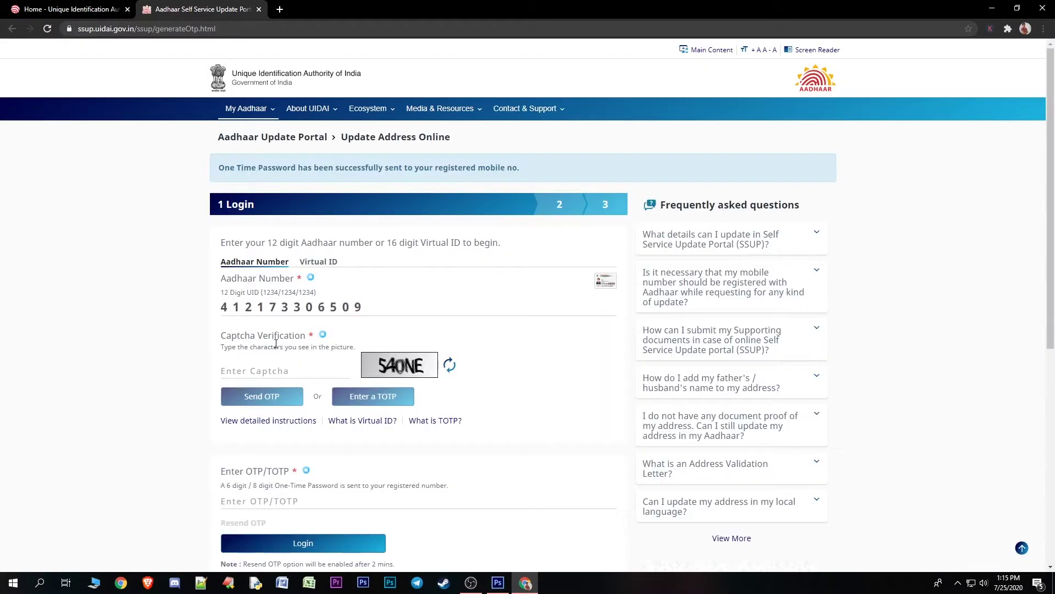
Log in with the received OTP and choose Update Address via Address Proof
left_click(264, 499)
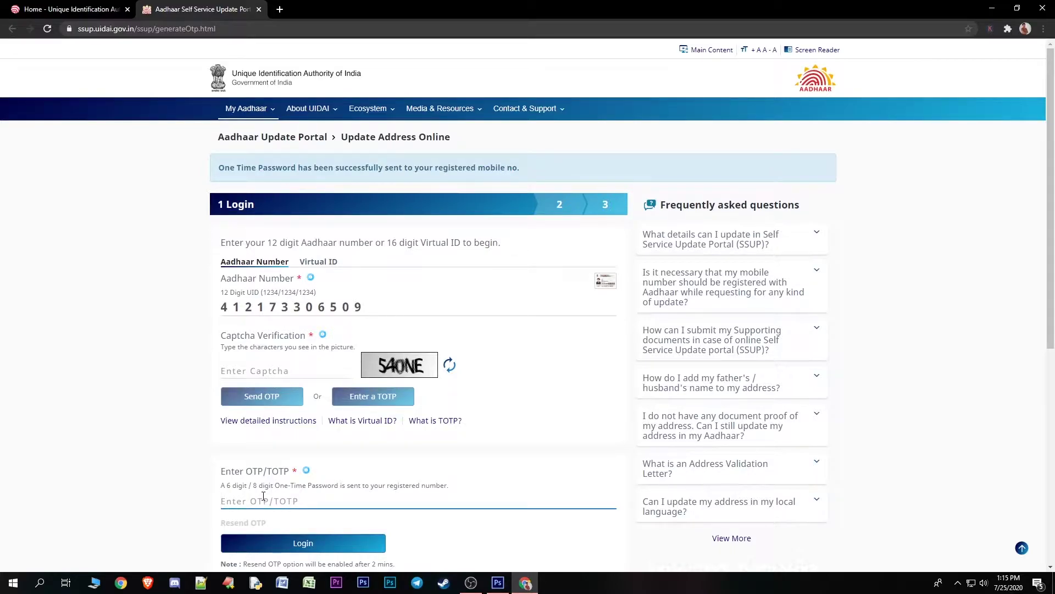
left_click(292, 546)
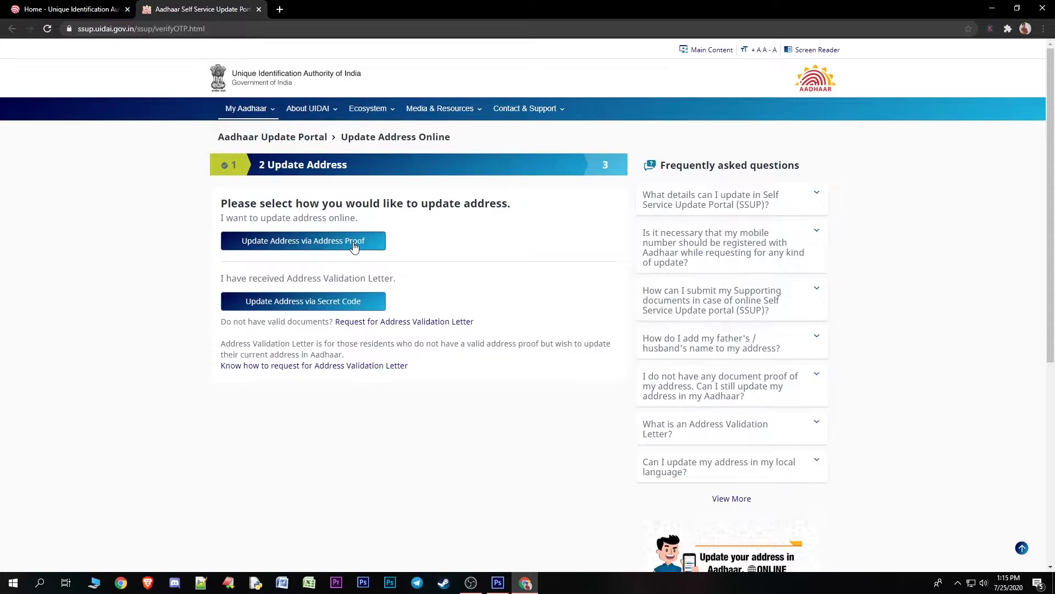
left_click(354, 246)
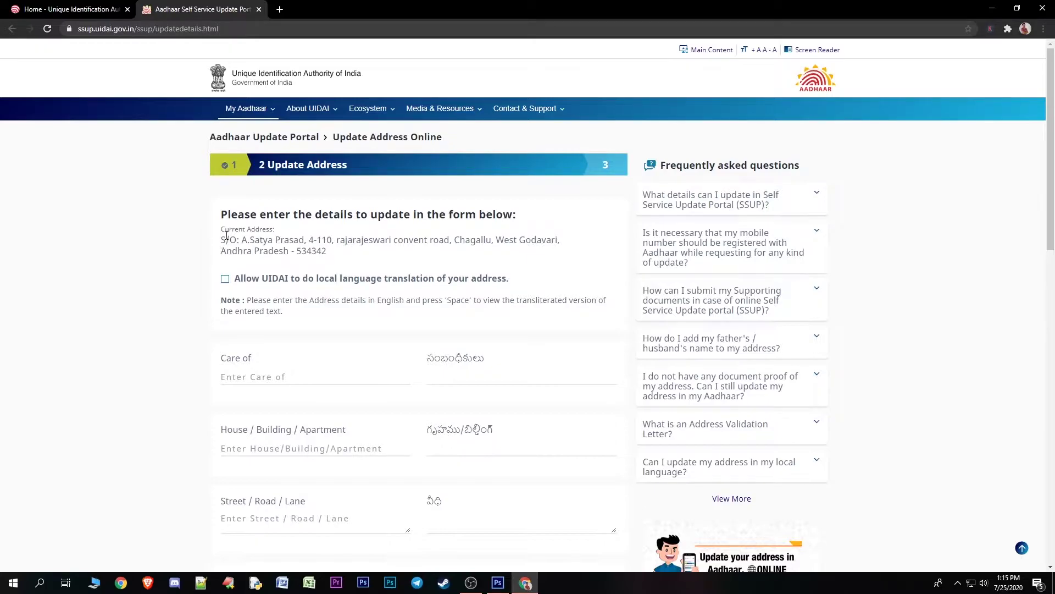
Check the current address, then enter the care-of name and house number for the new address
left_click_drag(237, 239, 357, 253)
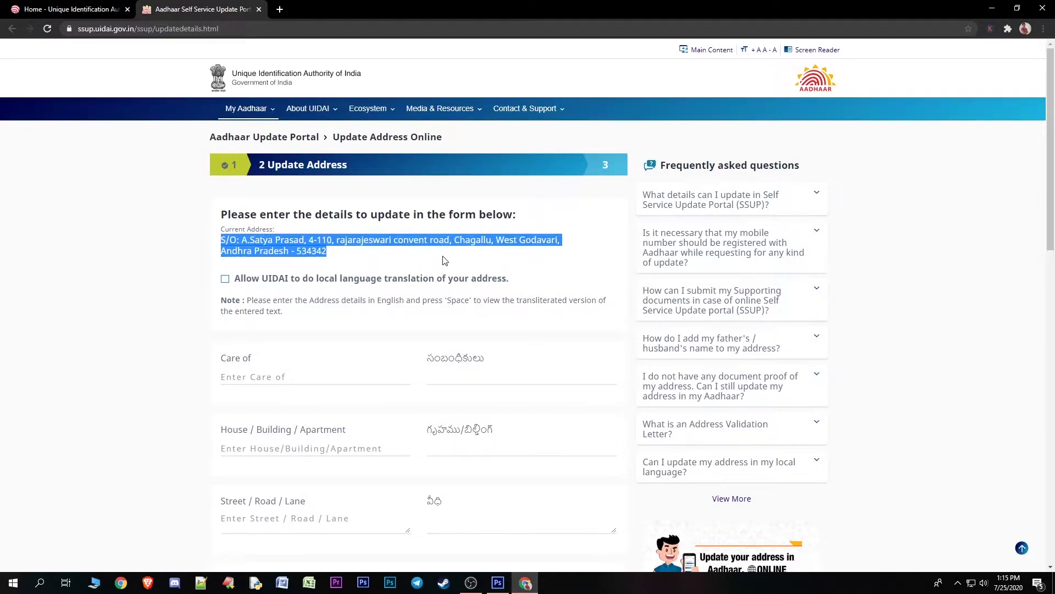
left_click_drag(561, 242, 222, 241)
left_click(333, 258)
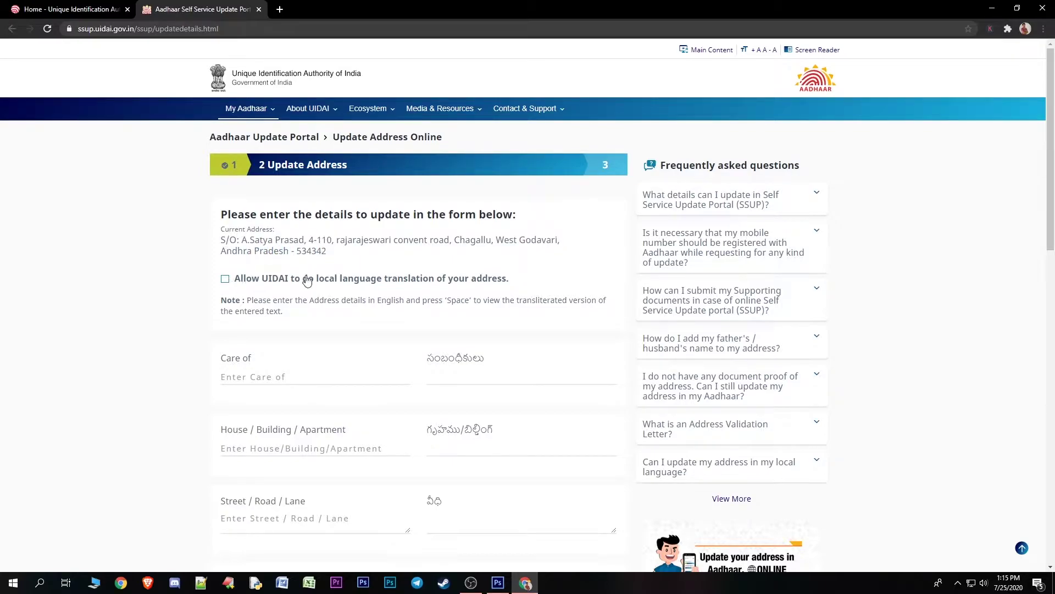
scroll(304, 295, "down", 3)
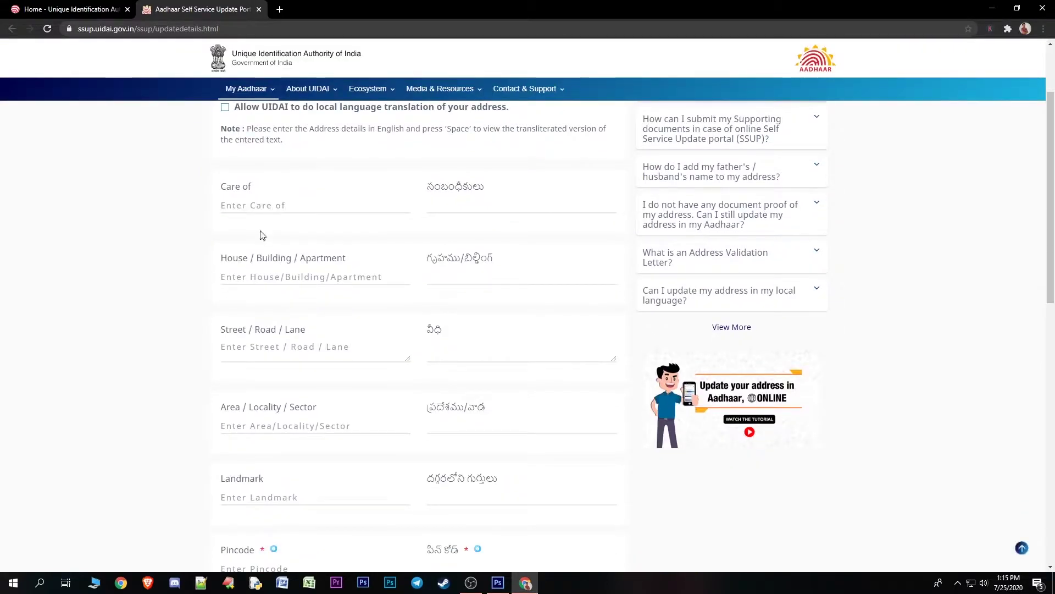
left_click(249, 205)
scroll(248, 204, "up", 3)
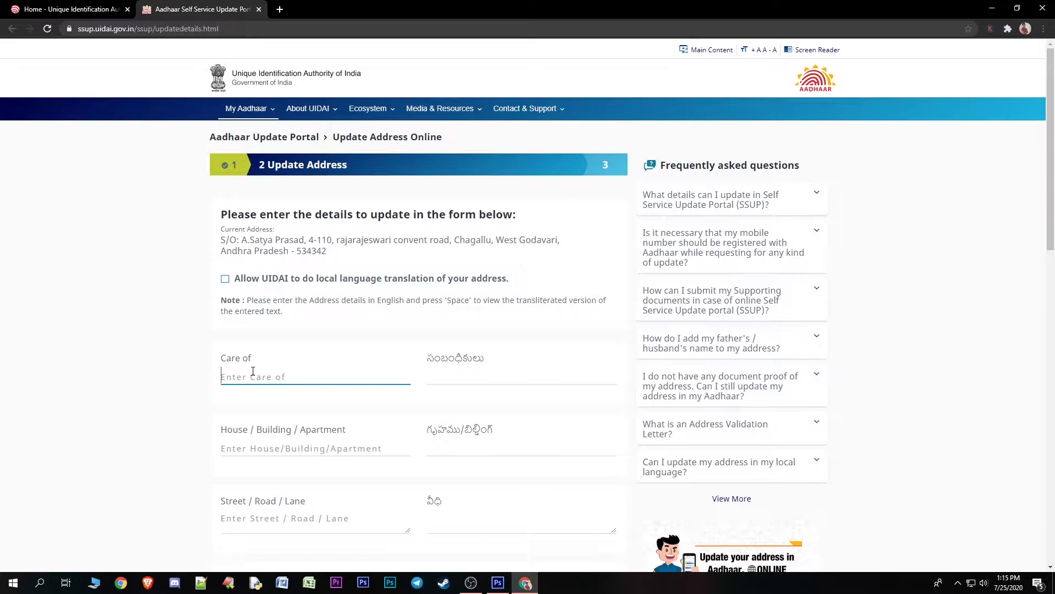
left_click(276, 450)
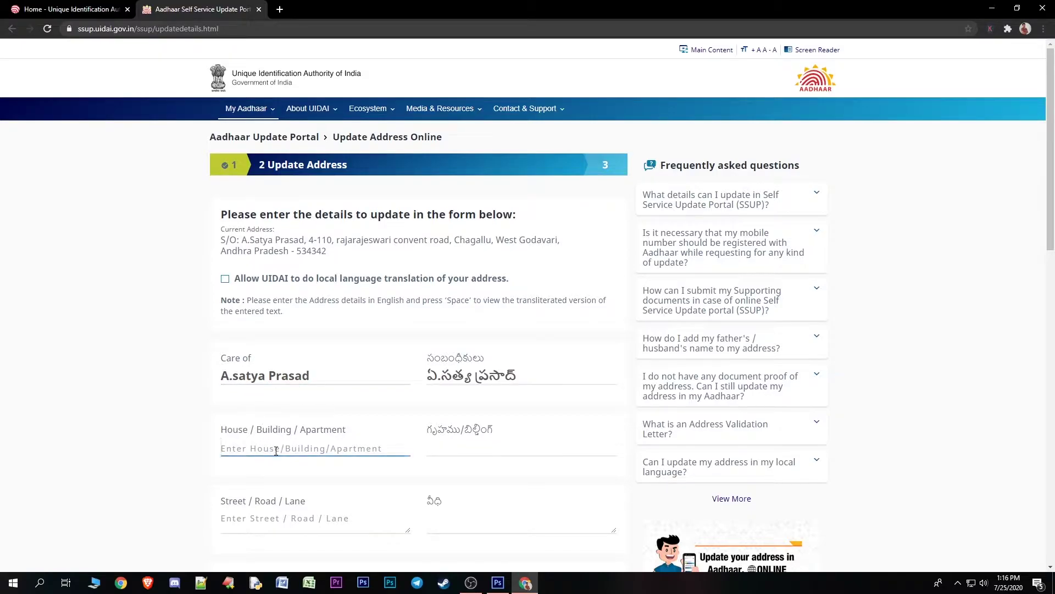
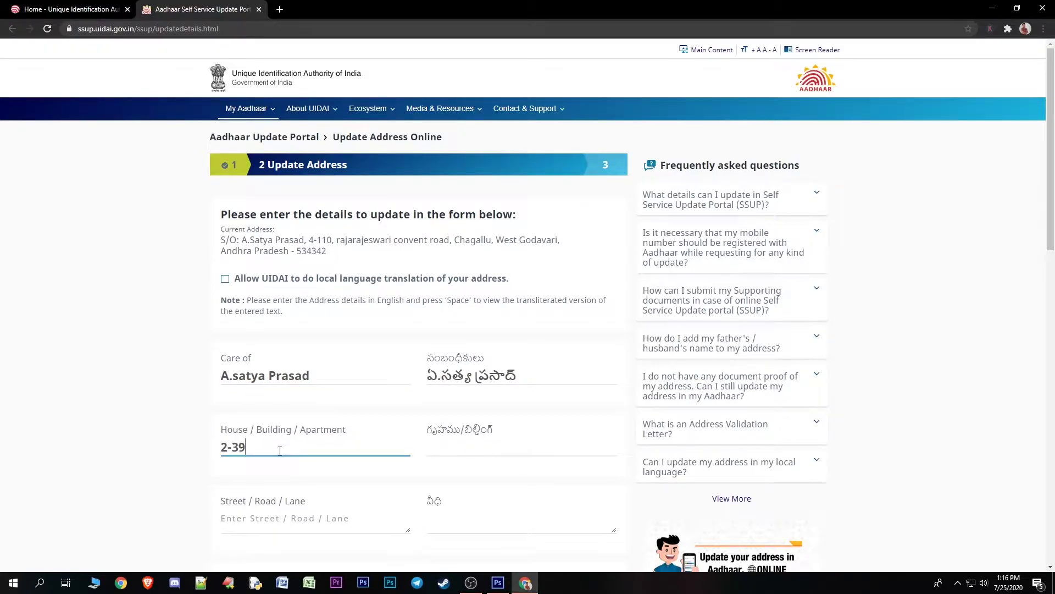
Fill in the street, area/locality and landmark of the new address
scroll(279, 450, "down", 3)
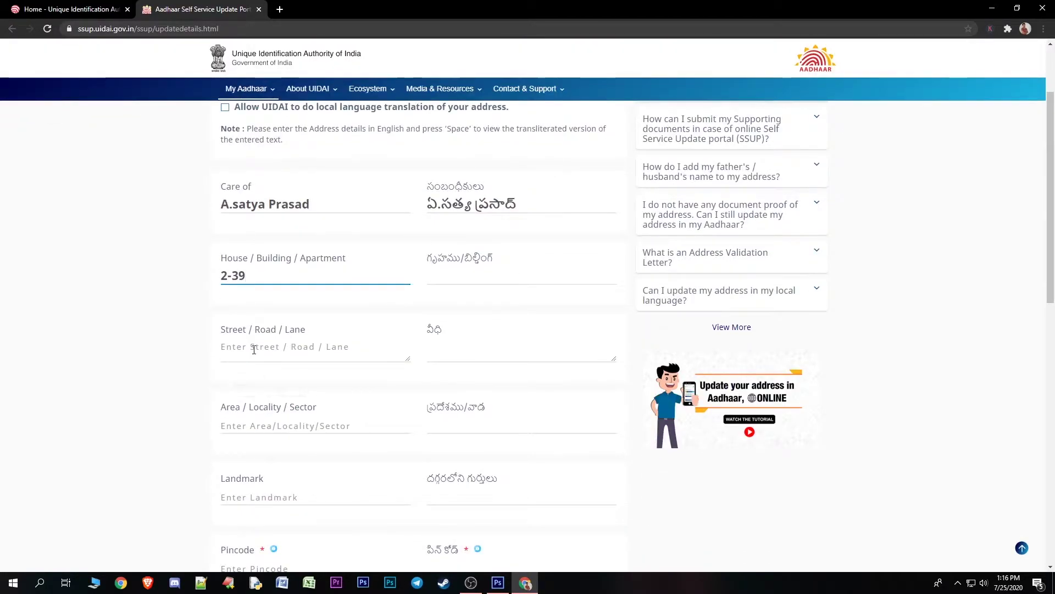
left_click(253, 349)
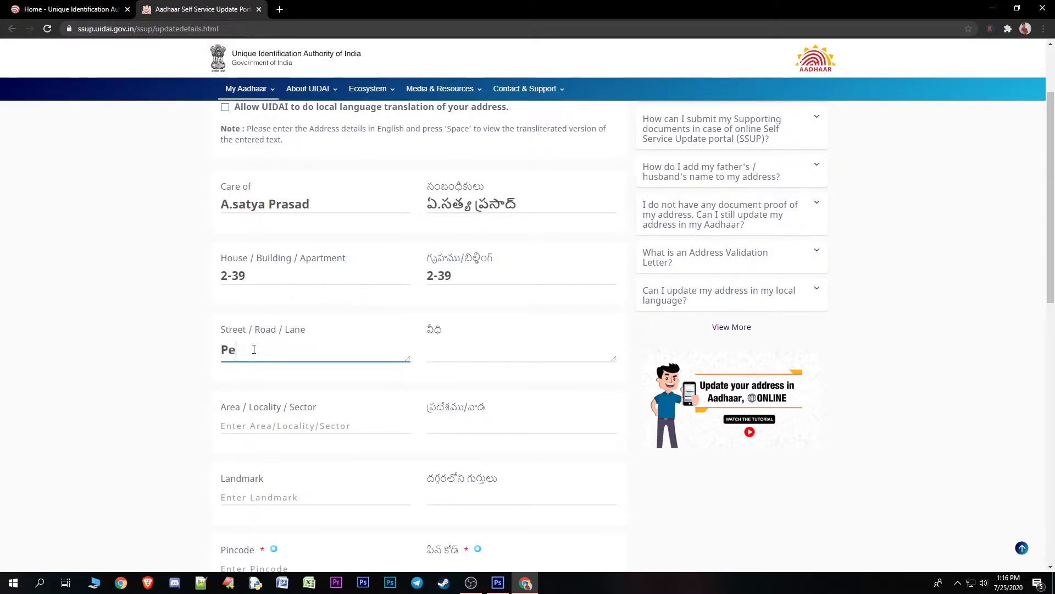
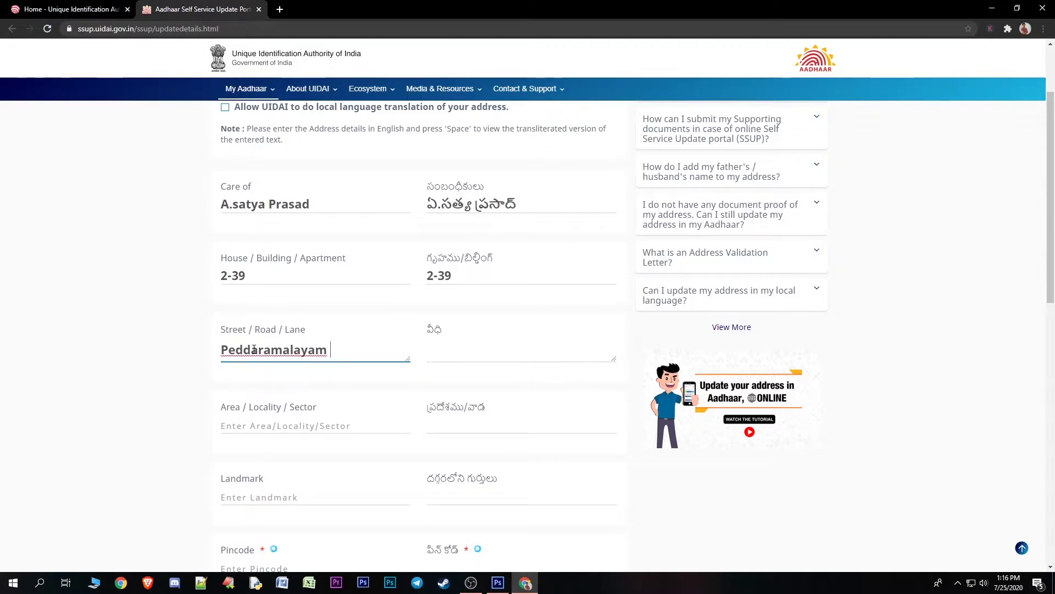
left_click(256, 423)
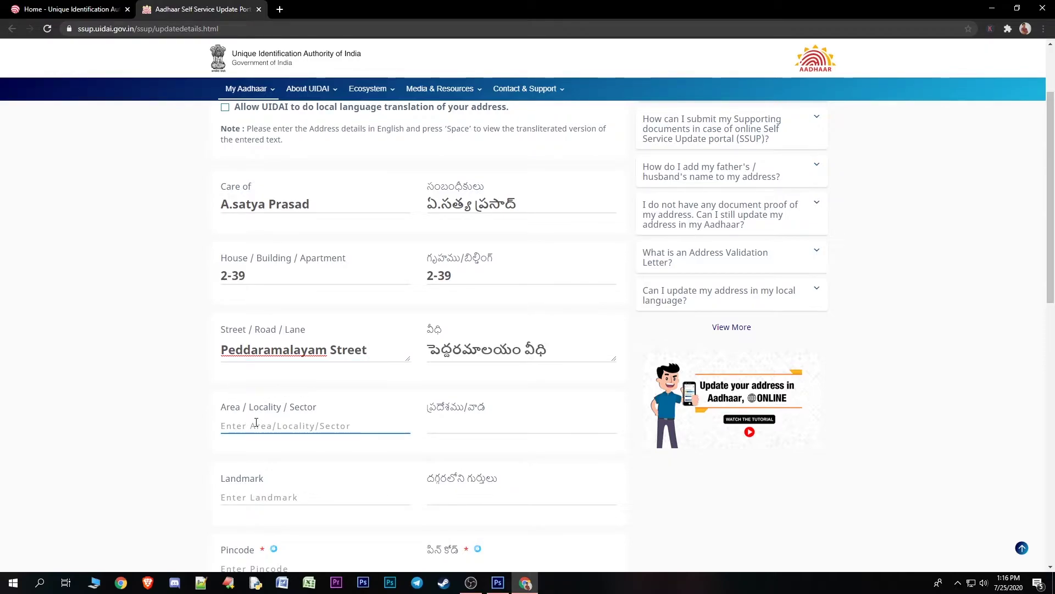
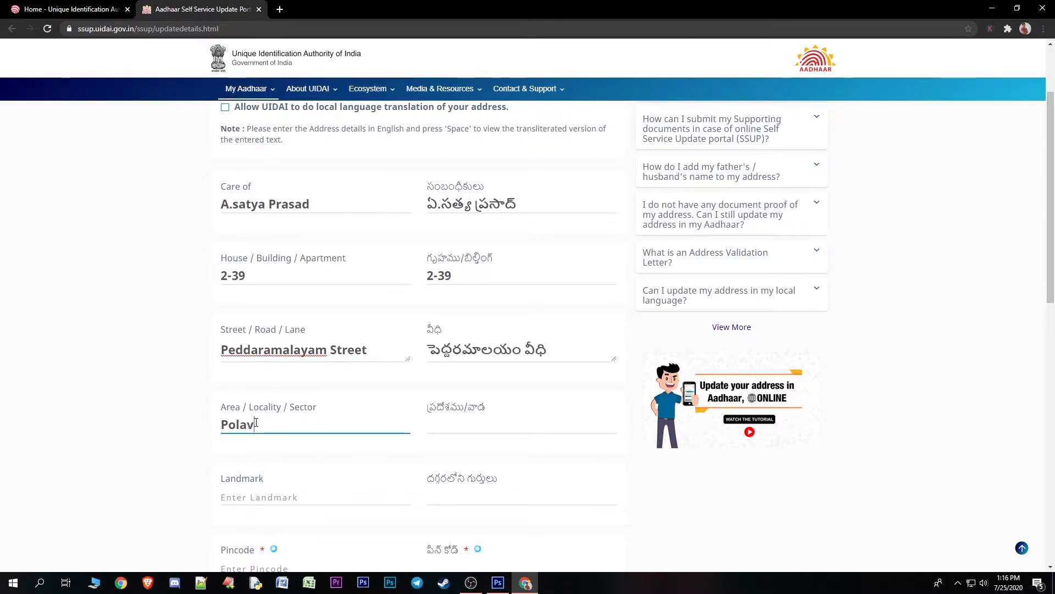
scroll(253, 432, "down", 1)
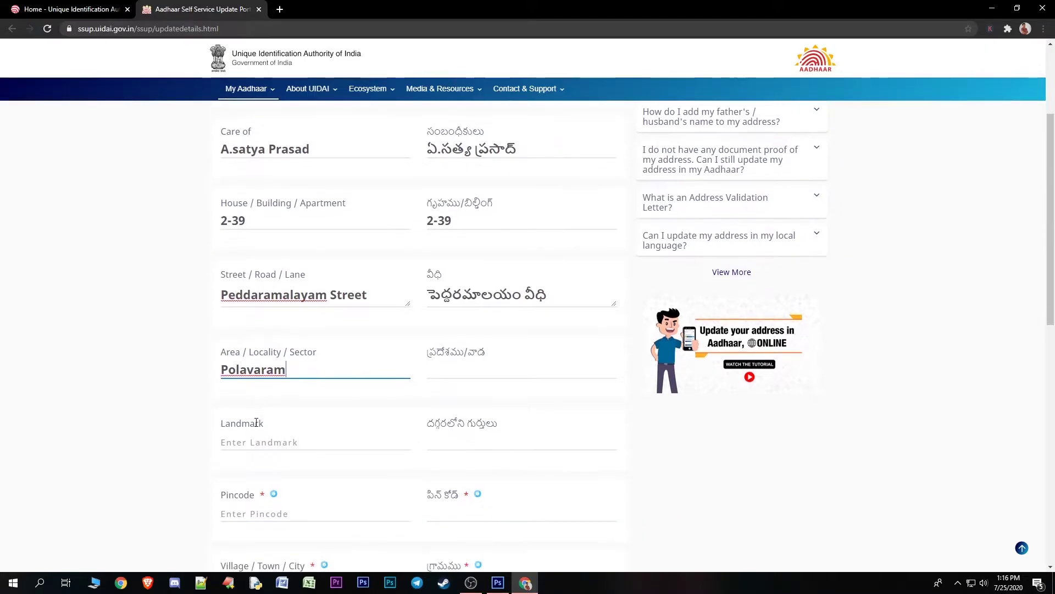
left_click(251, 439)
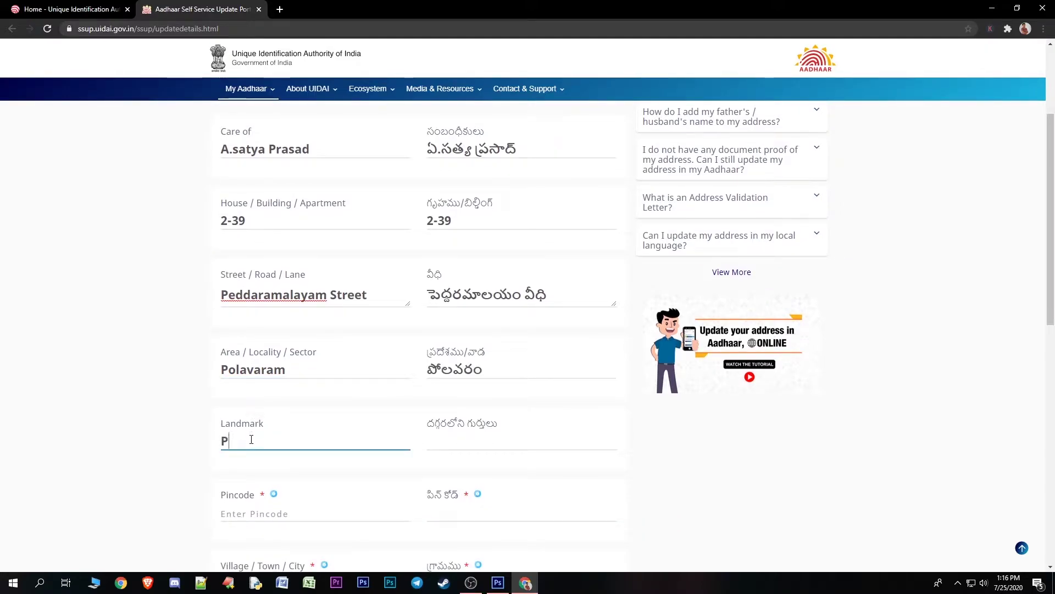
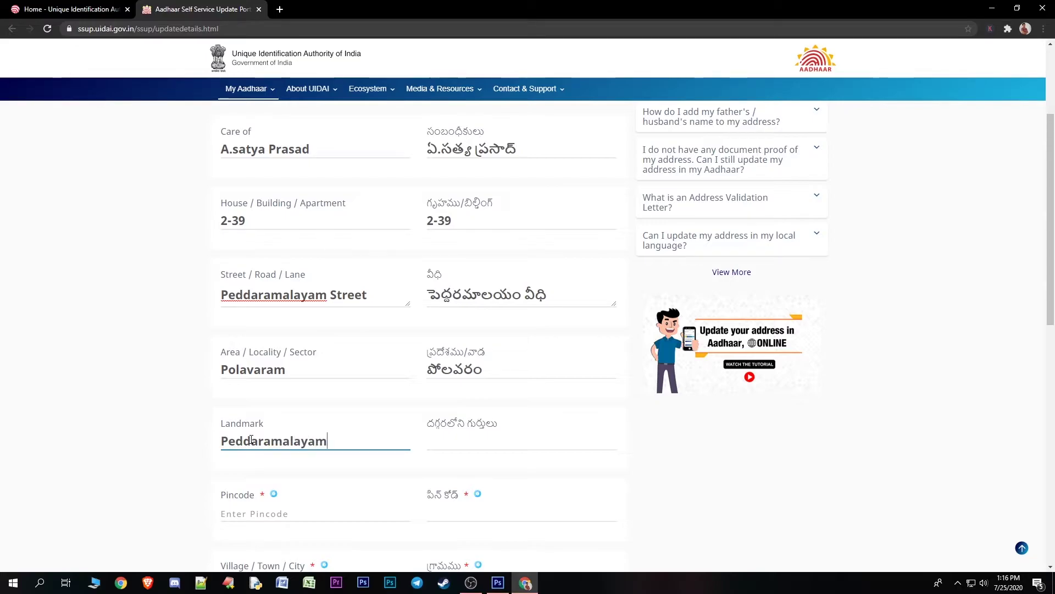
scroll(250, 440, "down", 2)
Enter the new pincode and pick the village, post office and district from the dropdowns
left_click(262, 407)
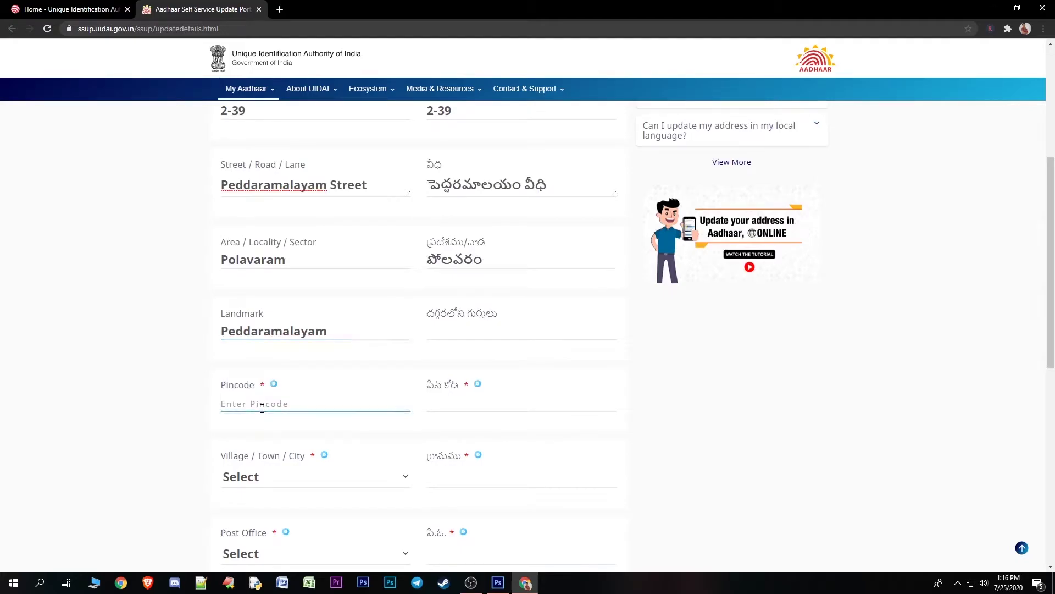
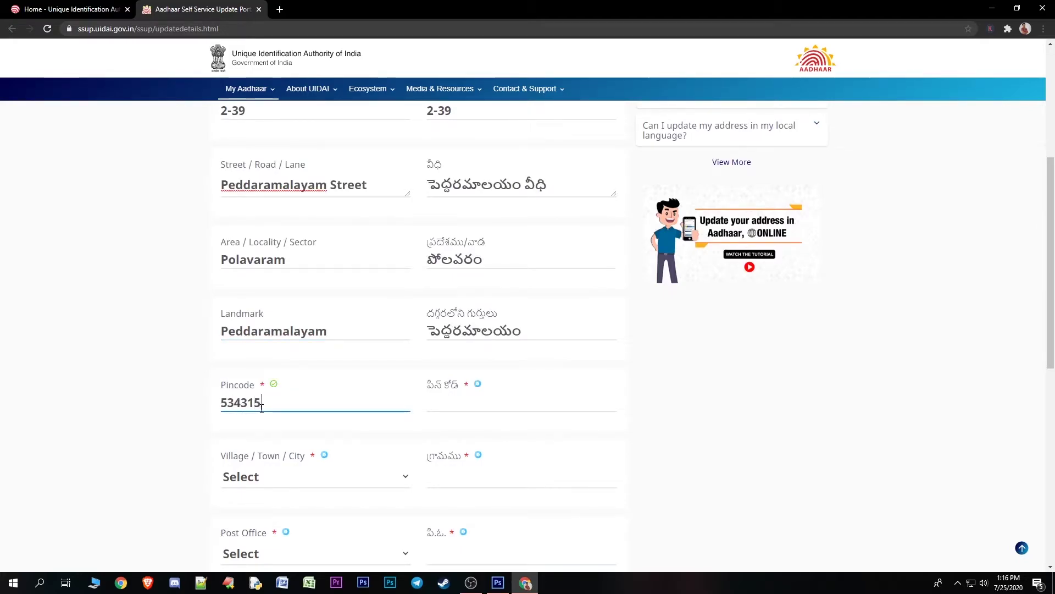
scroll(260, 396, "down", 1)
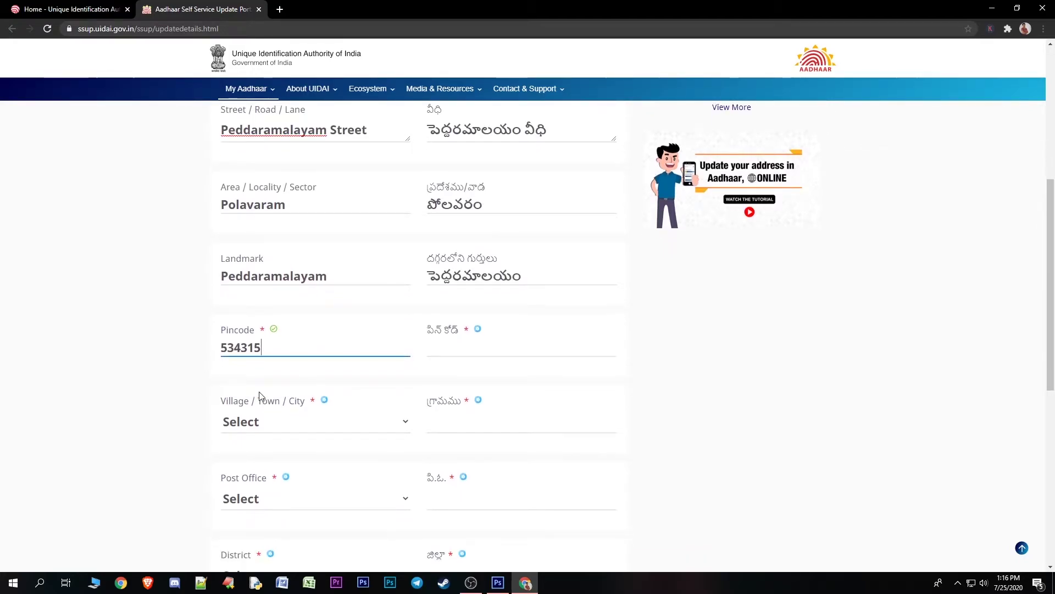
left_click(261, 422)
left_click(260, 422)
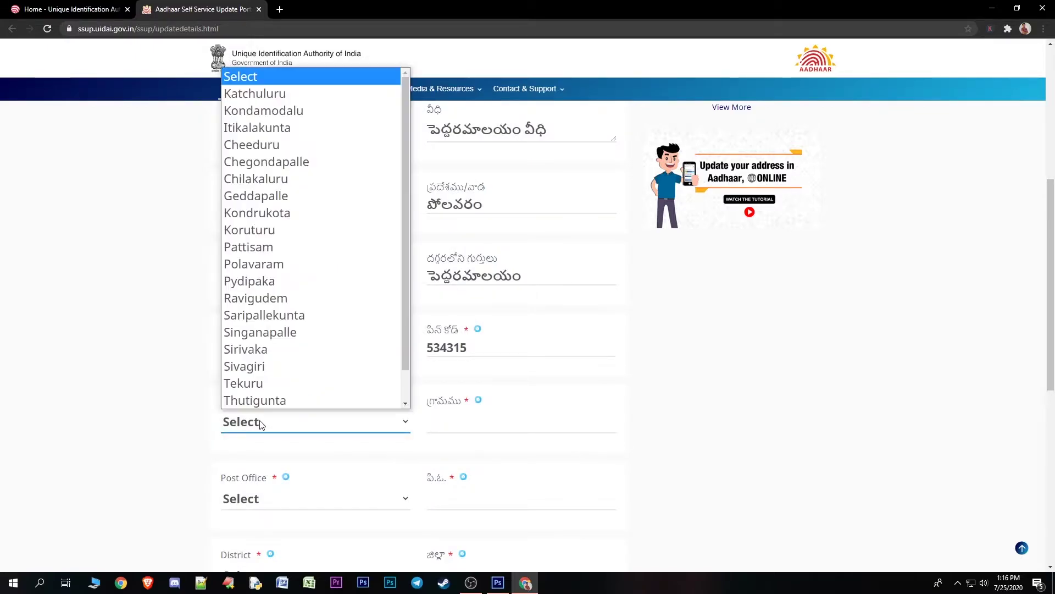
left_click(266, 264)
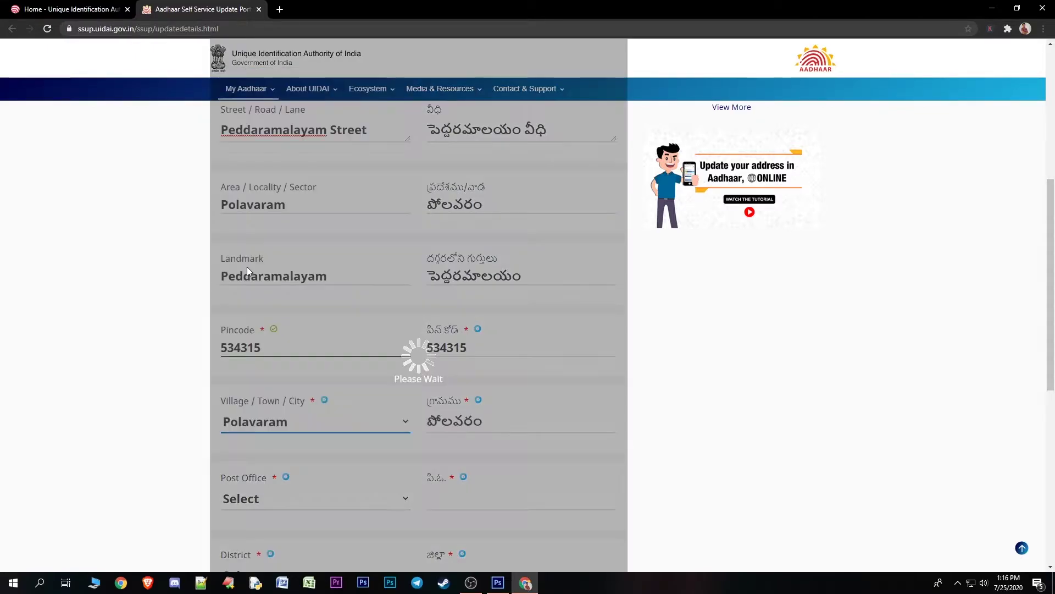
scroll(302, 351, "down", 3)
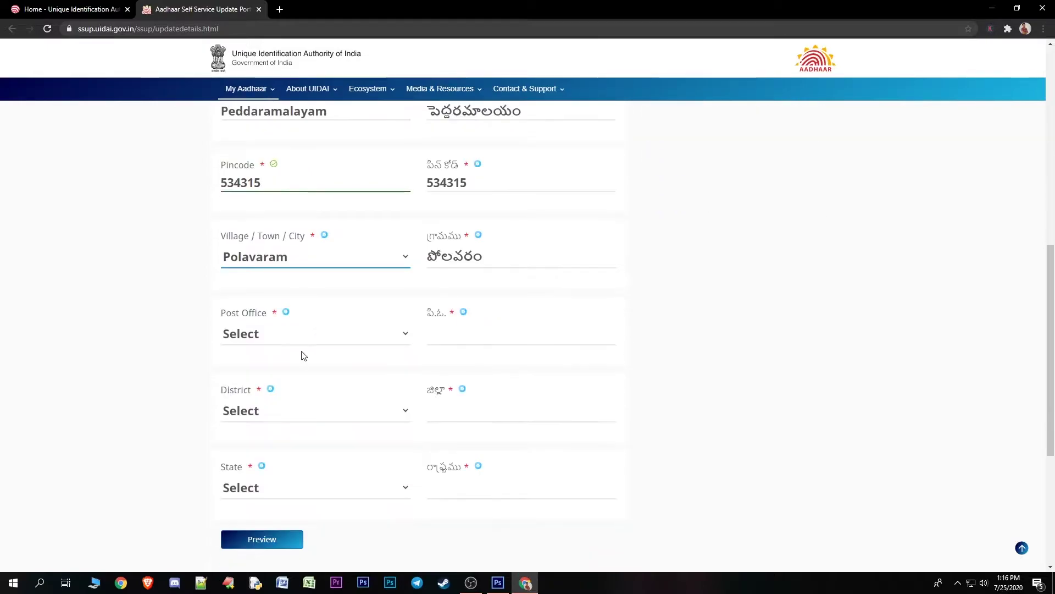
left_click(294, 333)
left_click(292, 371)
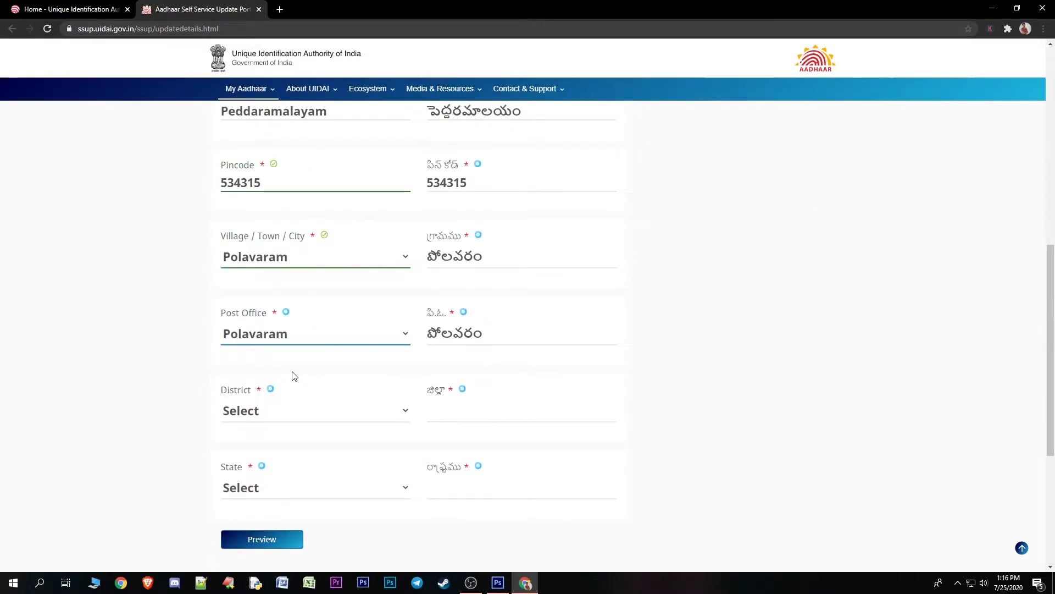
left_click(297, 413)
left_click(655, 407)
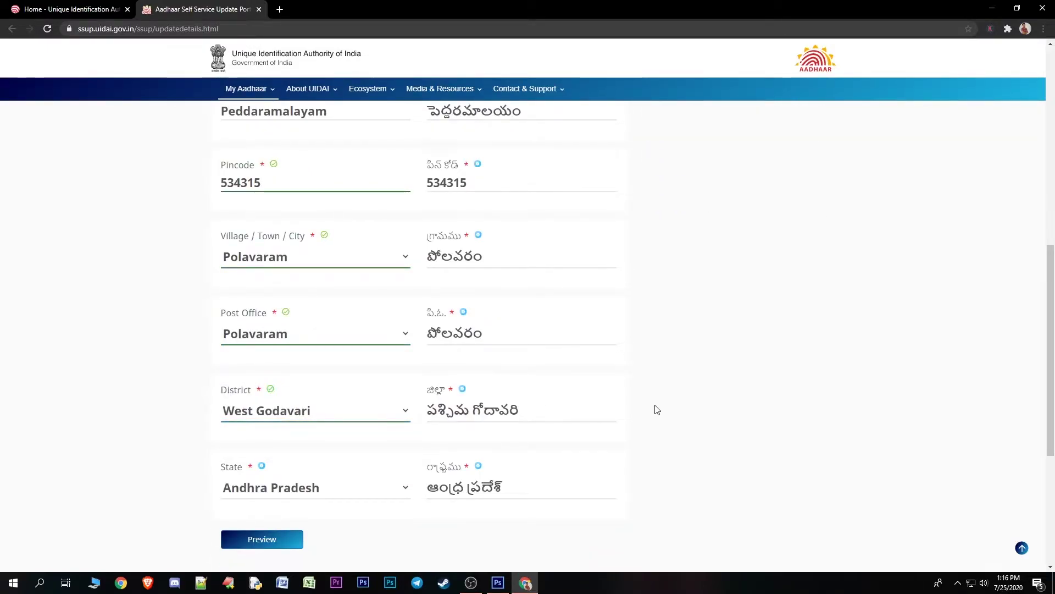
Preview the completed new address
scroll(546, 391, "up", 7)
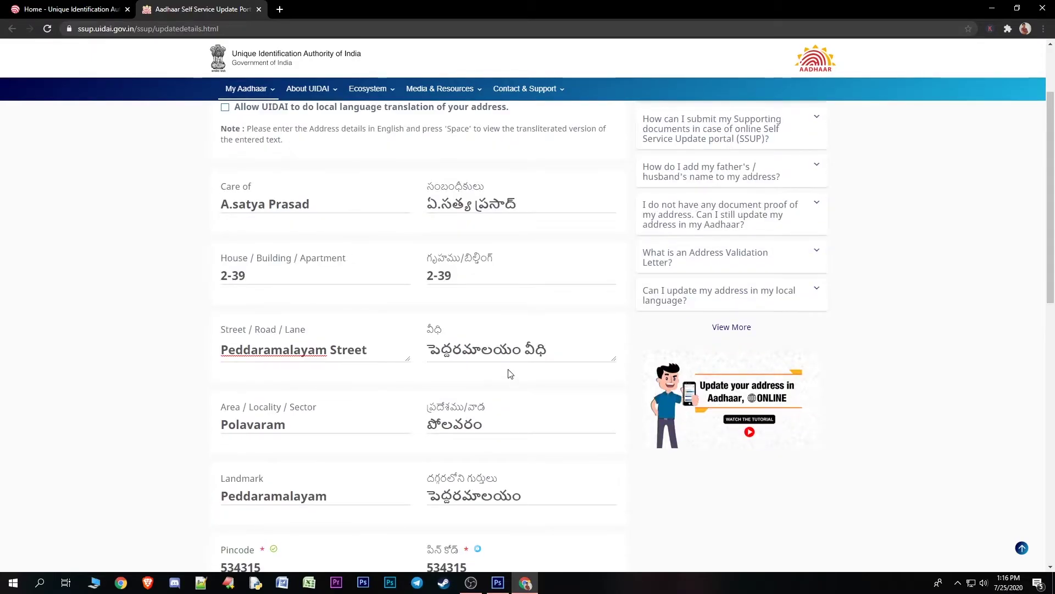
scroll(511, 379, "down", 9)
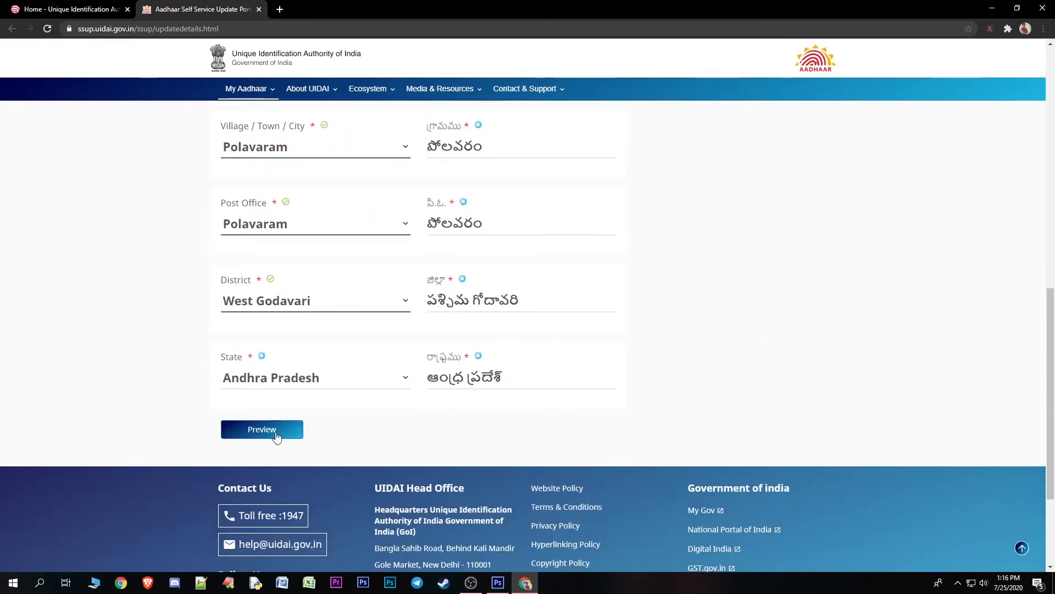
left_click(256, 432)
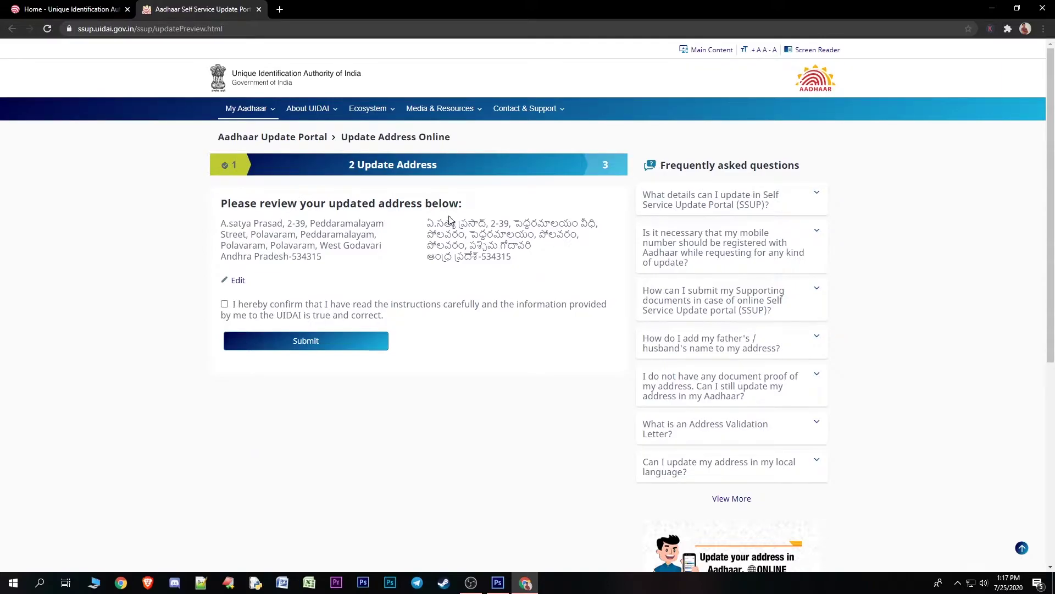
Review the Telugu and English versions of the new address
left_click_drag(429, 221, 593, 266)
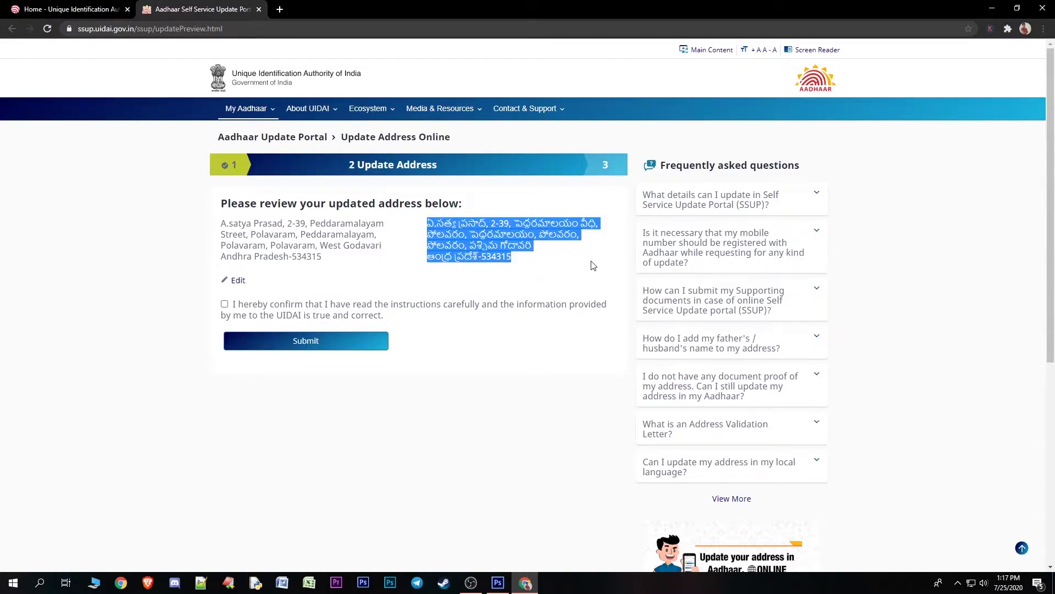
left_click(592, 265)
left_click_drag(434, 221, 567, 266)
left_click(569, 268)
left_click_drag(218, 229, 366, 269)
left_click(368, 270)
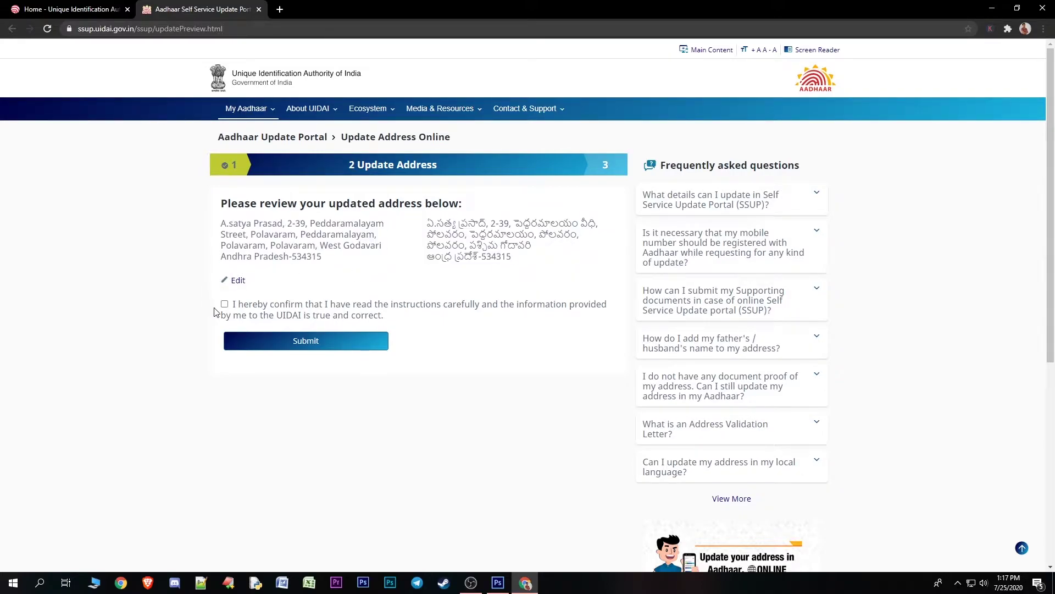
Tick the 'I hereby confirm' declaration and submit the address
left_click_drag(232, 308, 569, 314)
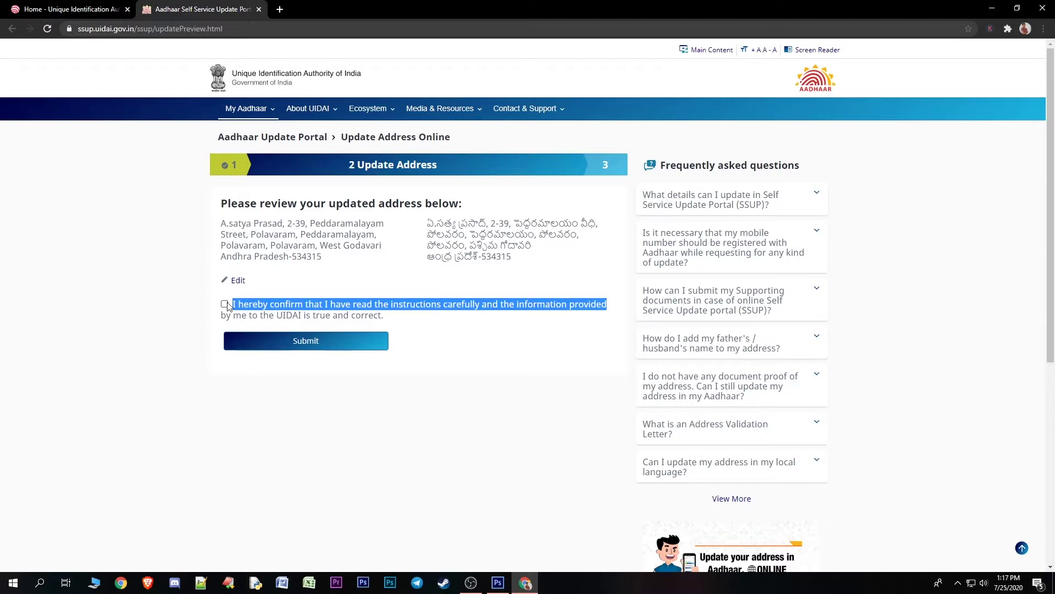
left_click(465, 347)
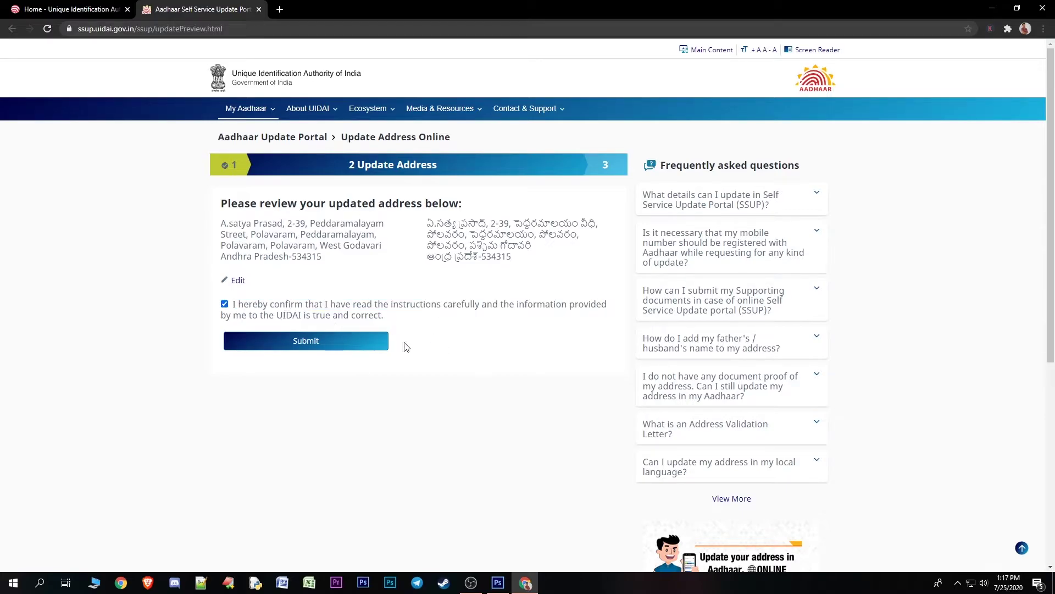
left_click(306, 341)
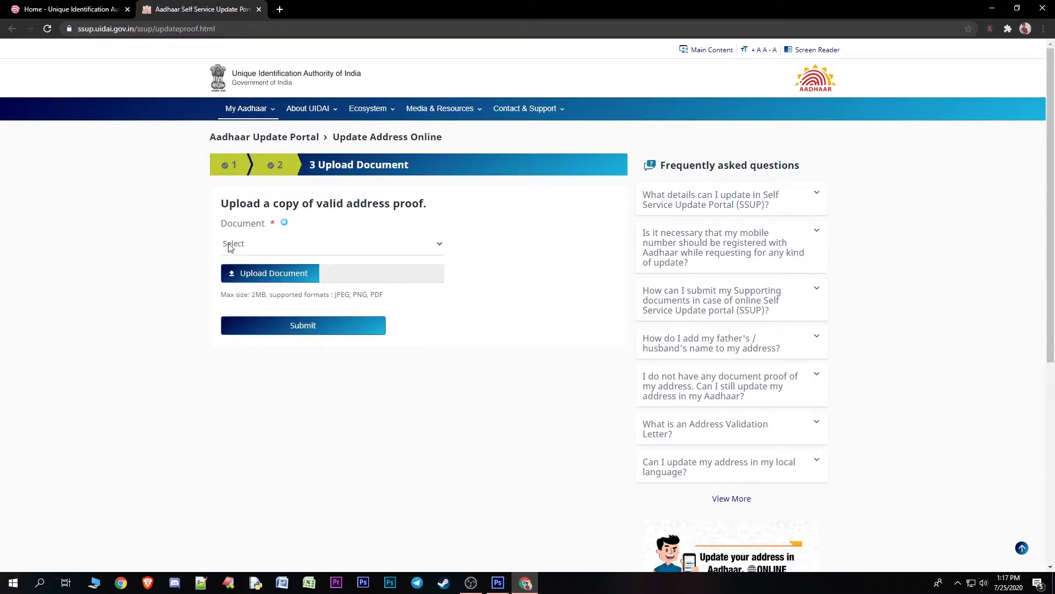
Select RATION CARD as the proof document and check the 2MB size and file-format limits
left_click_drag(241, 225, 222, 202)
left_click(341, 227)
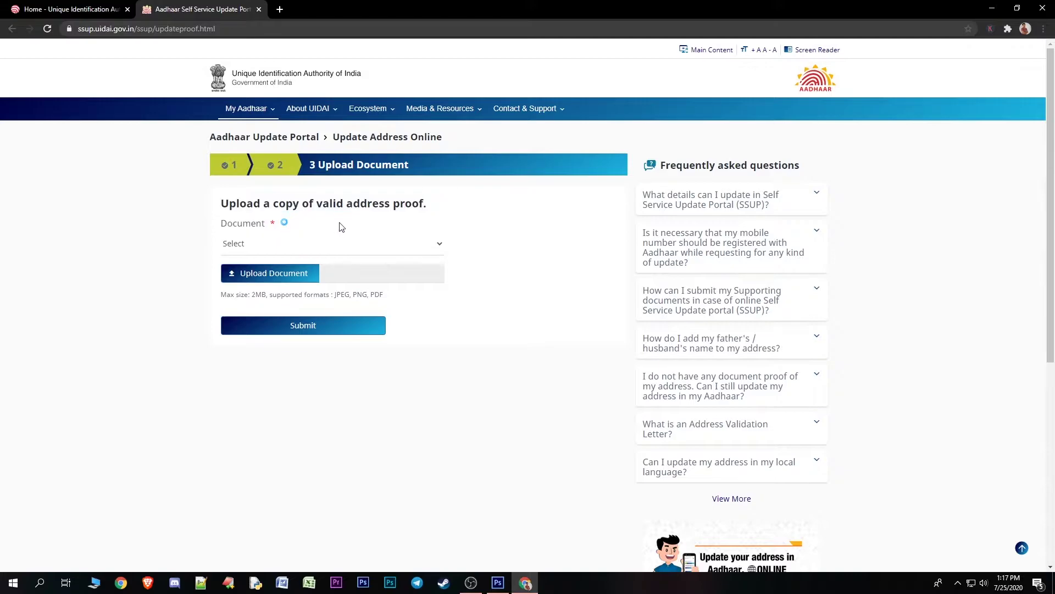
left_click(438, 248)
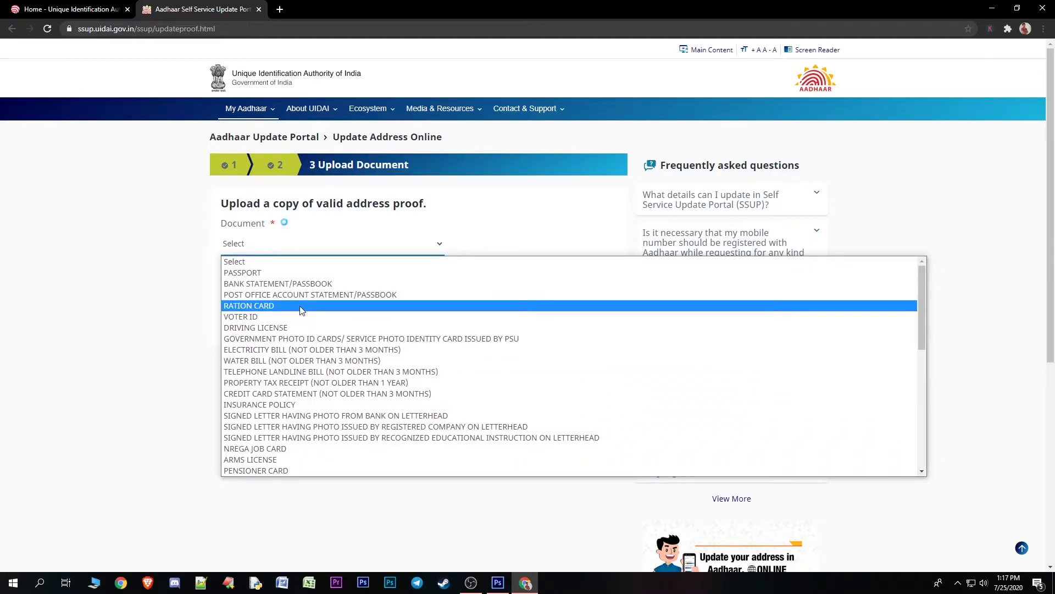
left_click(301, 306)
left_click_drag(252, 297, 262, 297)
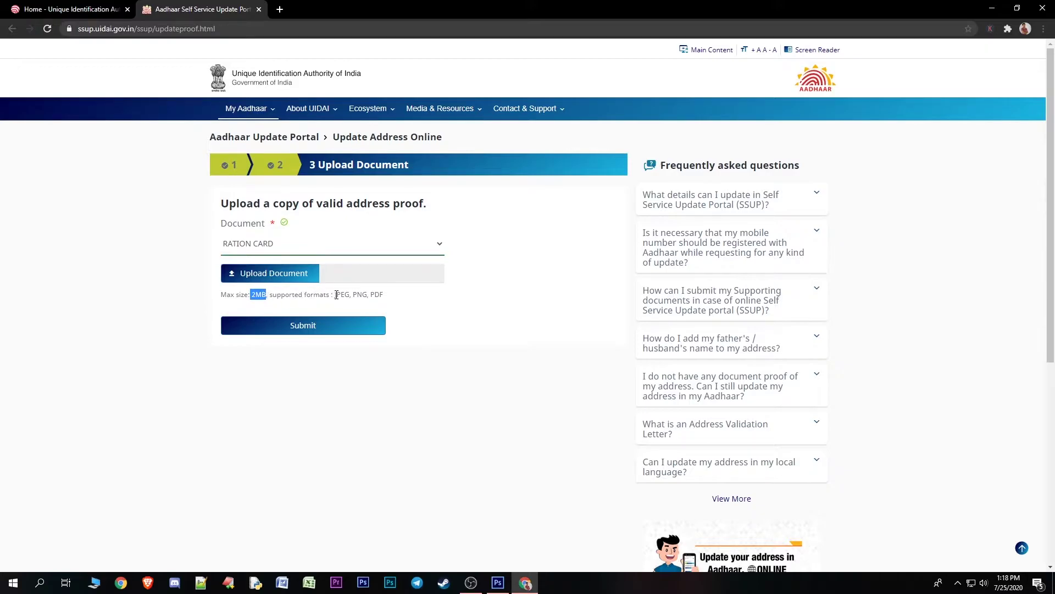
left_click_drag(336, 295, 389, 299)
left_click(394, 299)
Upload Untitled-2 as the ration card proof and submit the update request
left_click(297, 275)
left_click(129, 226)
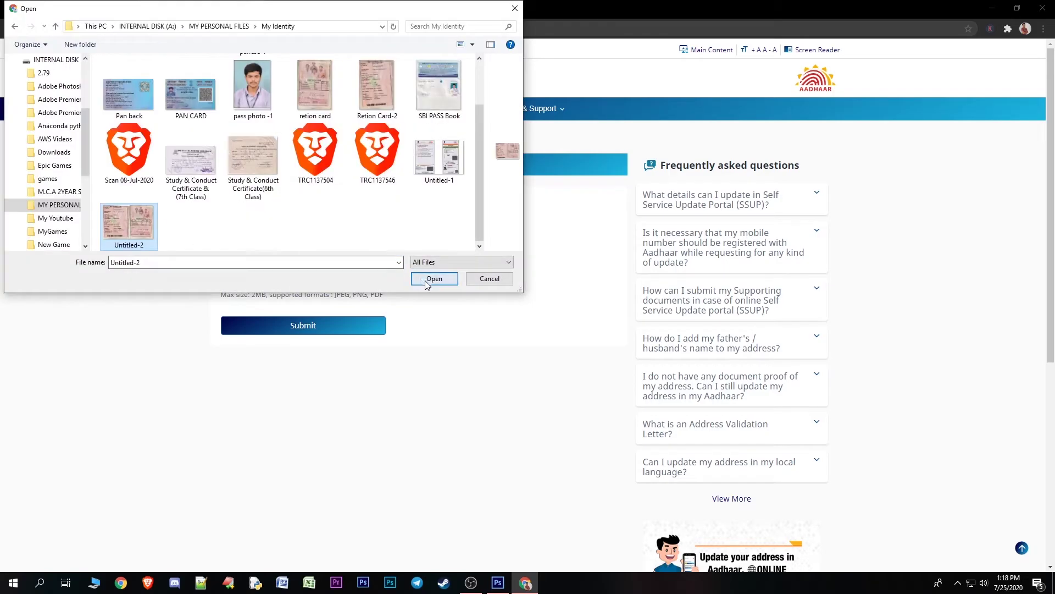
left_click(427, 283)
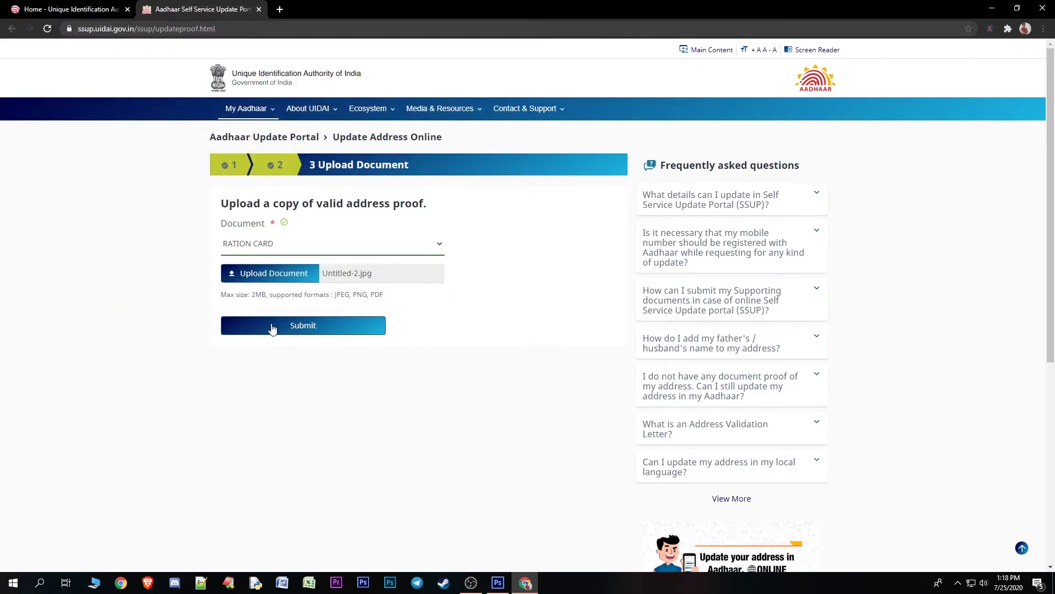
left_click(325, 331)
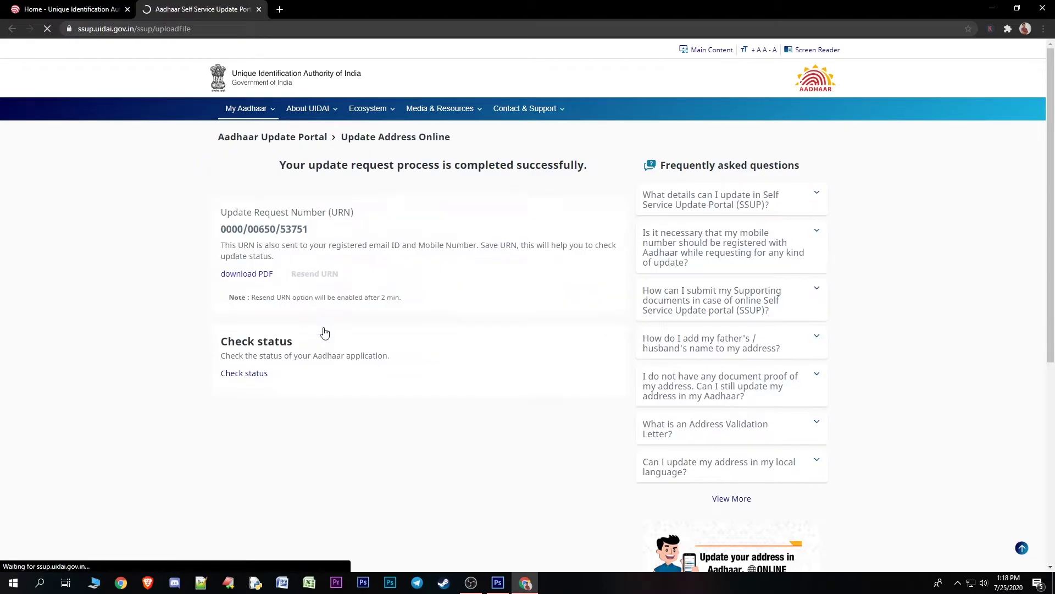
Save the URN acknowledgement PDF and open the full Downloads list
left_click_drag(221, 243, 311, 246)
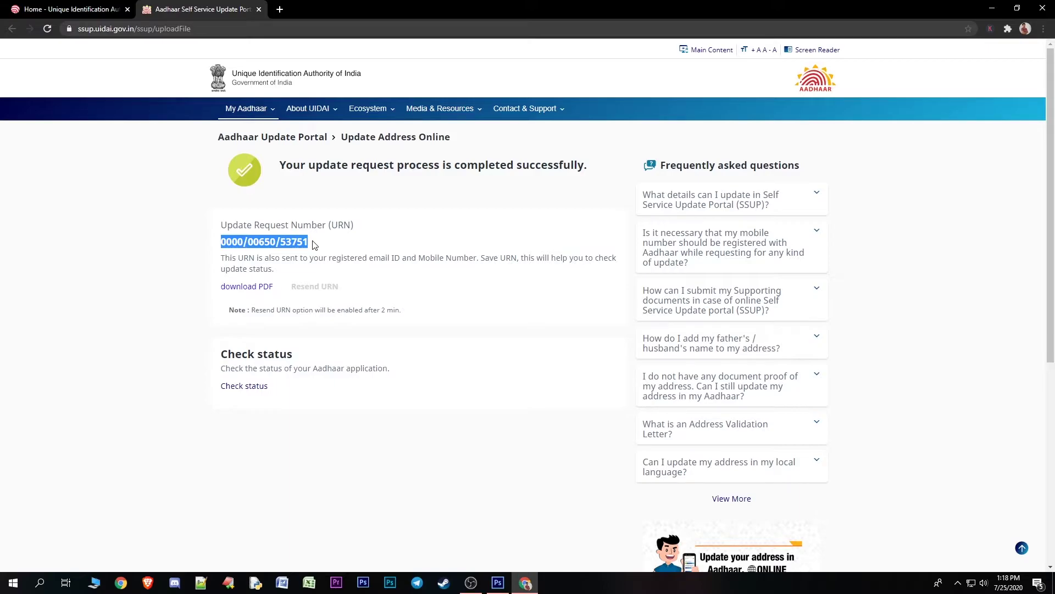
left_click(229, 289)
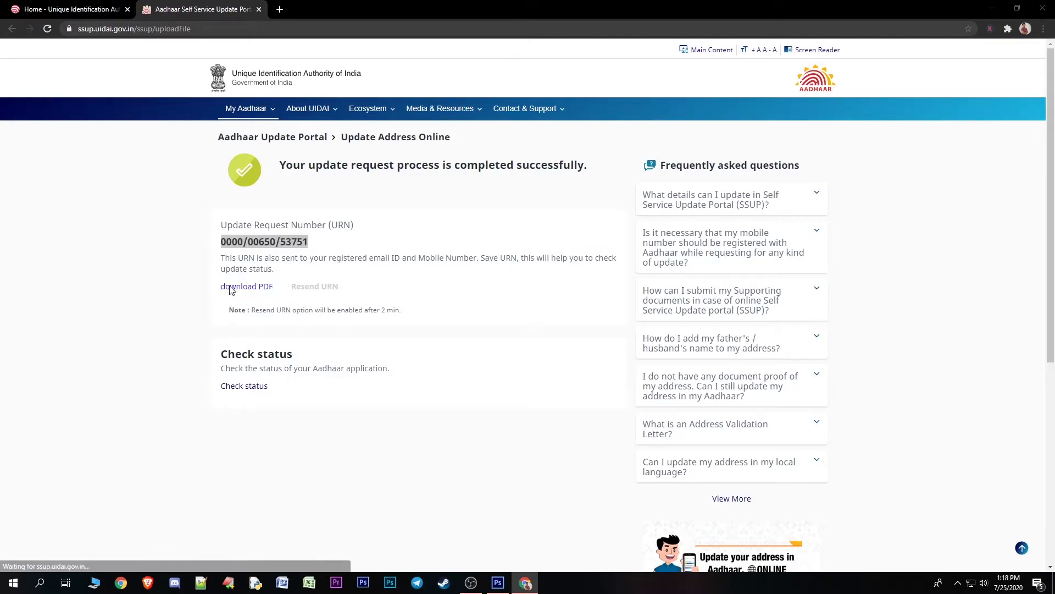
left_click(426, 279)
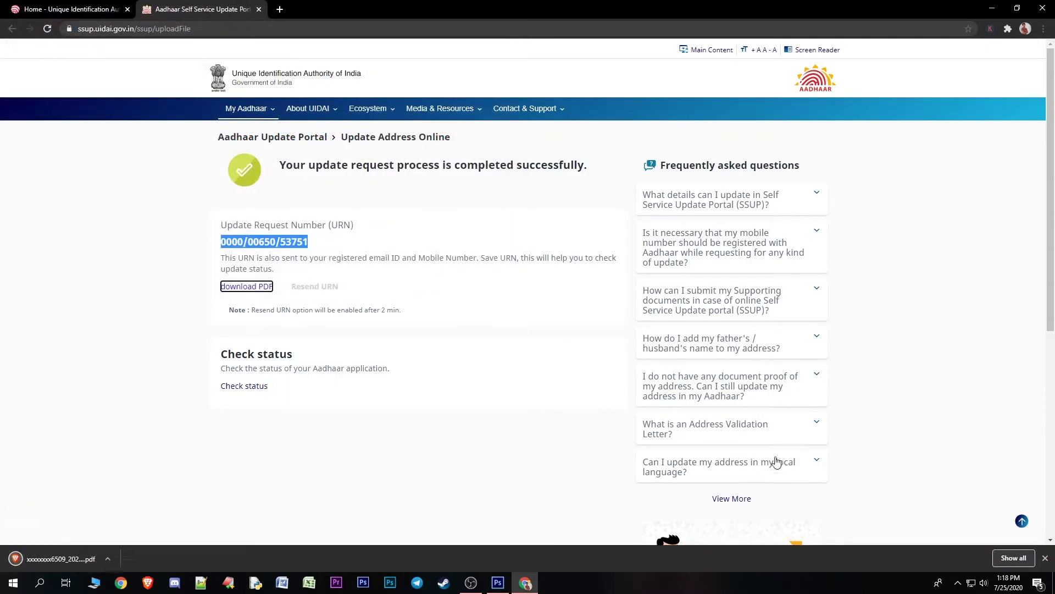
left_click(1012, 558)
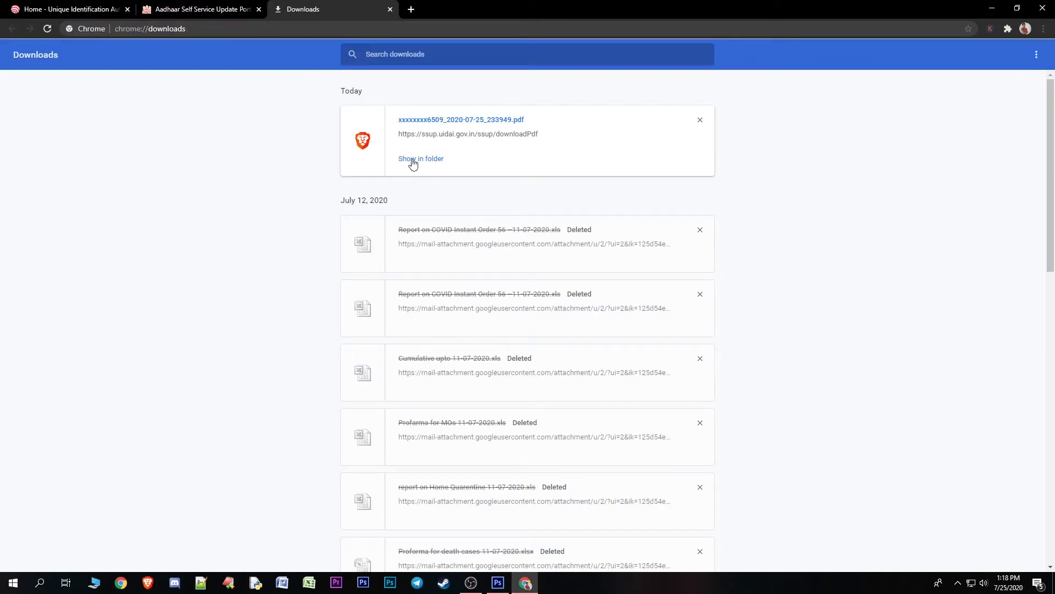
Open the downloaded acknowledgement PDF from its folder, minimise it and Explorer, and return to the success page
left_click(412, 159)
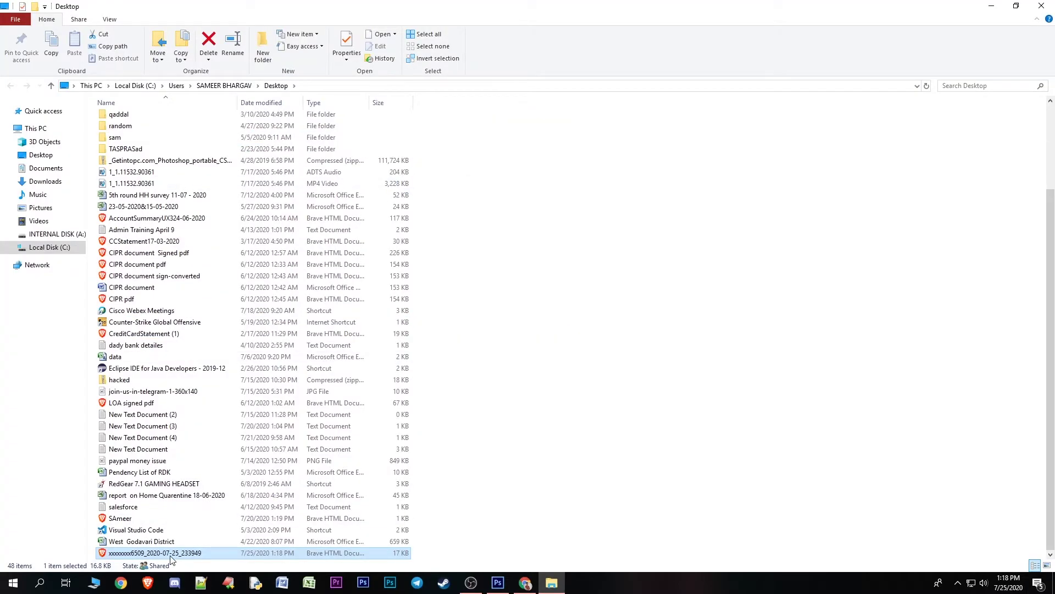
double_click(172, 552)
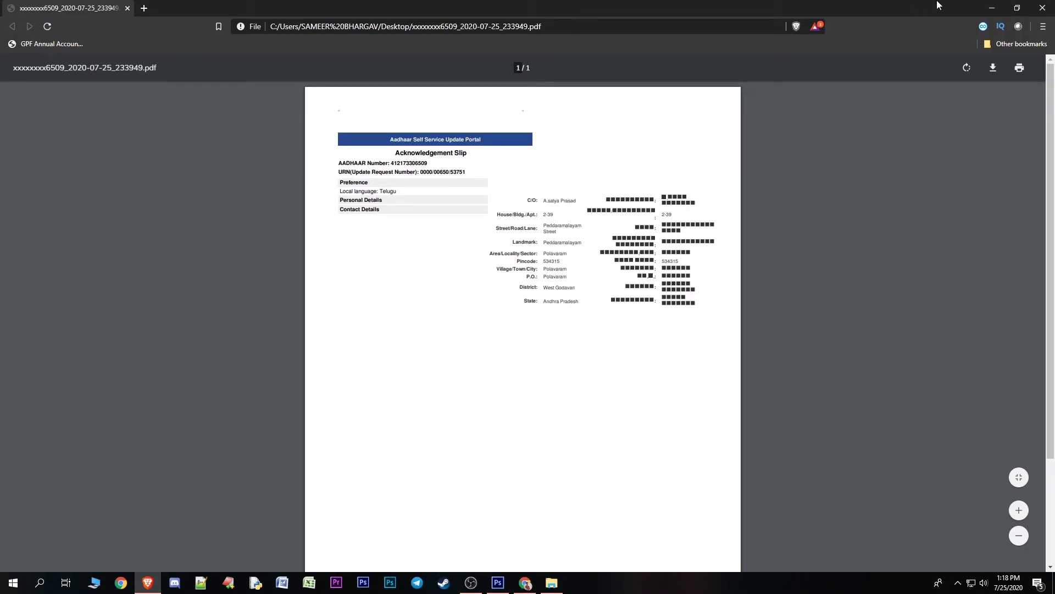
left_click(992, 8)
left_click(992, 7)
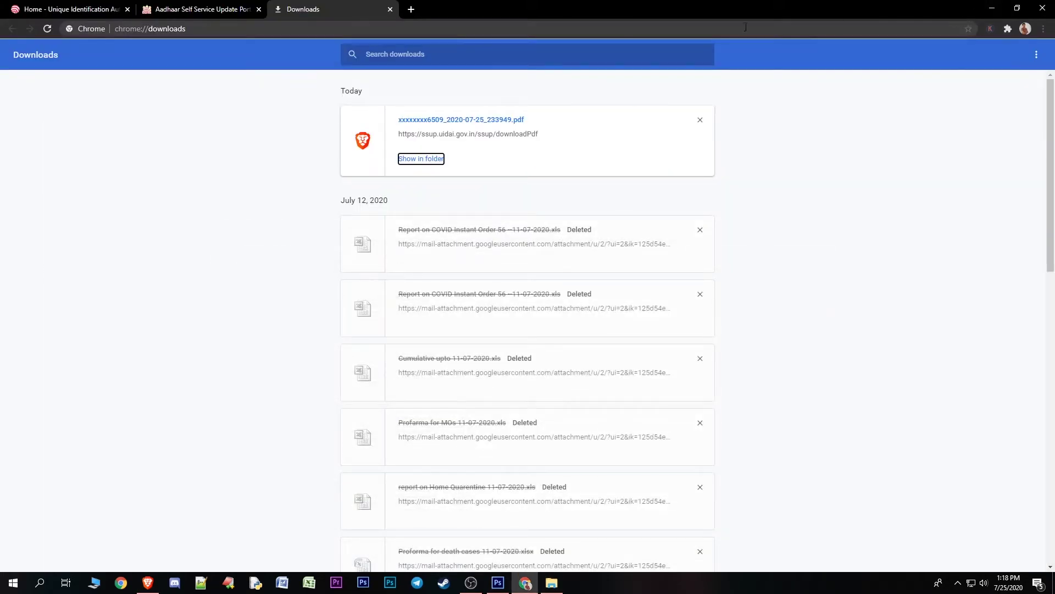
left_click(209, 9)
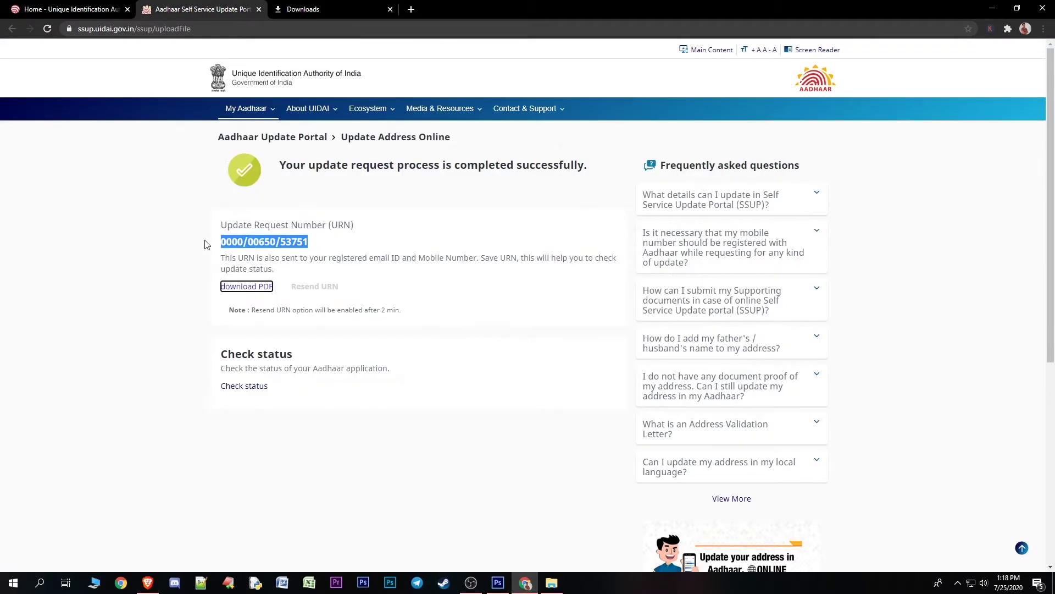
left_click(356, 236)
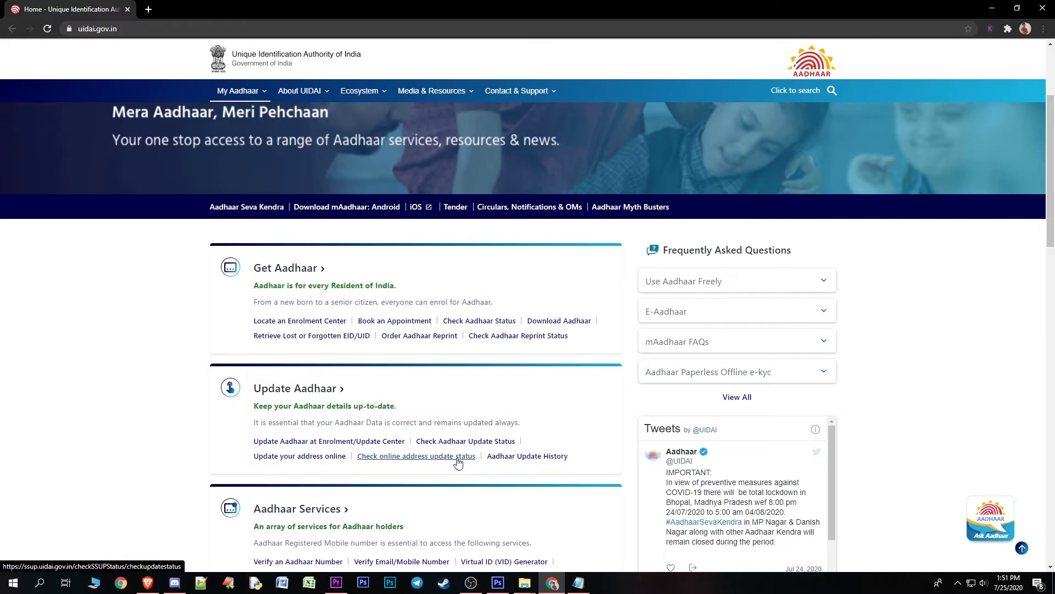
Open 'Check online address update status' and click into the Aadhaar number and captcha fields
left_click(457, 456)
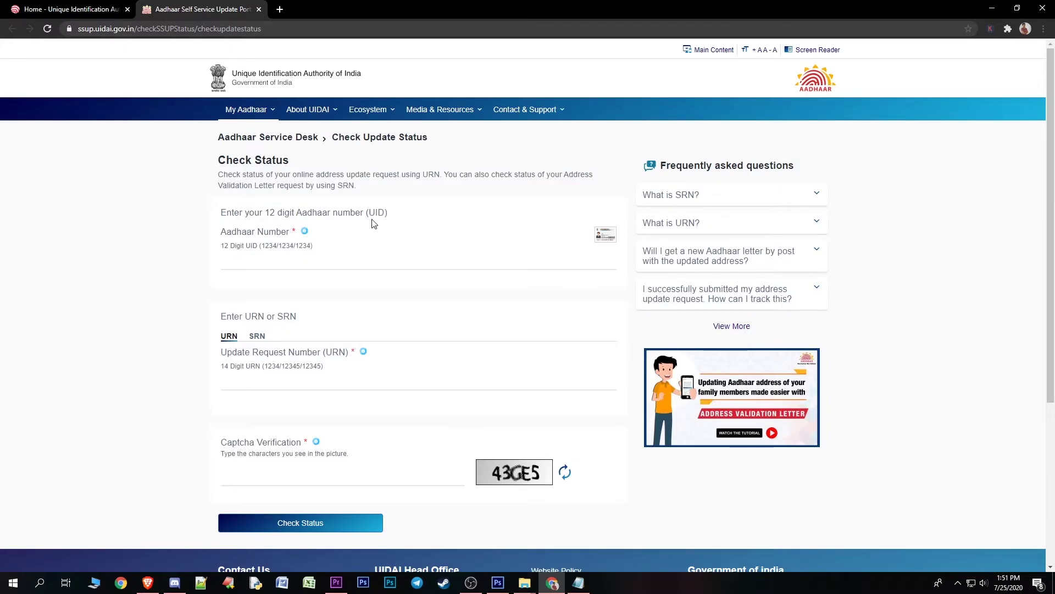
left_click_drag(368, 211, 389, 212)
left_click(393, 214)
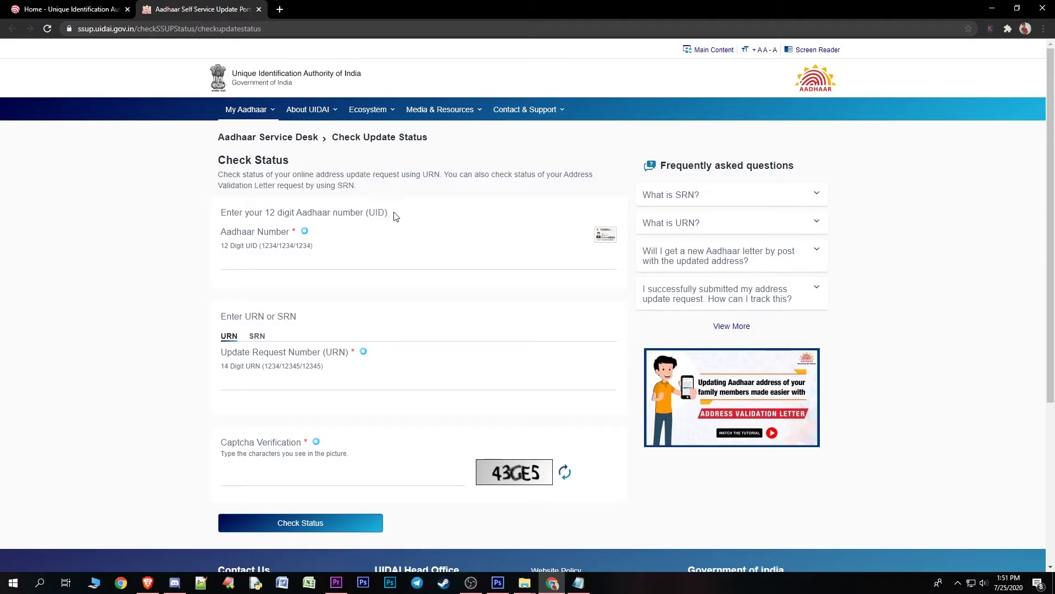
left_click(259, 263)
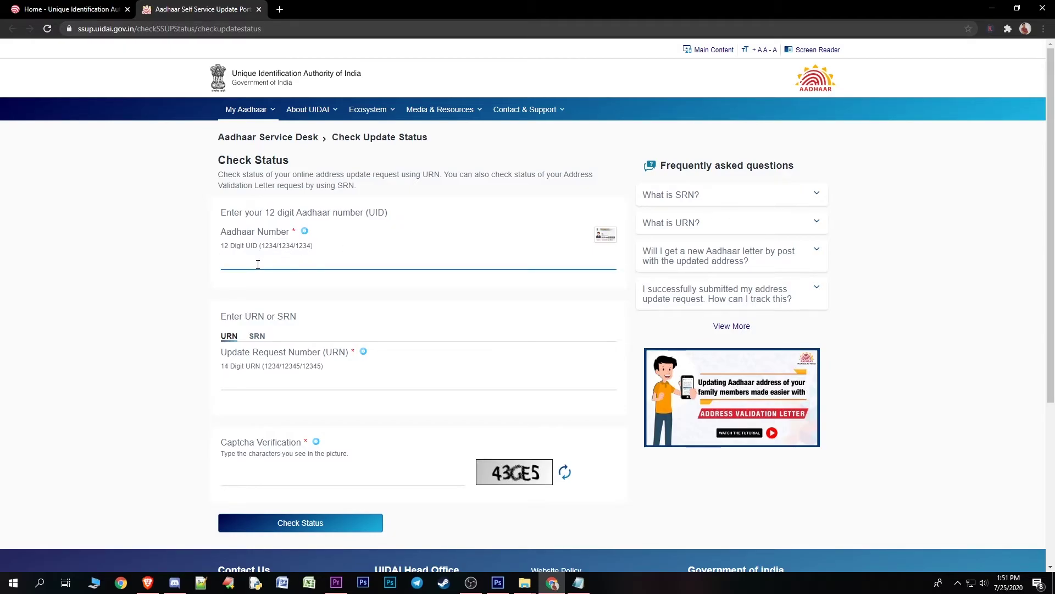
left_click(259, 480)
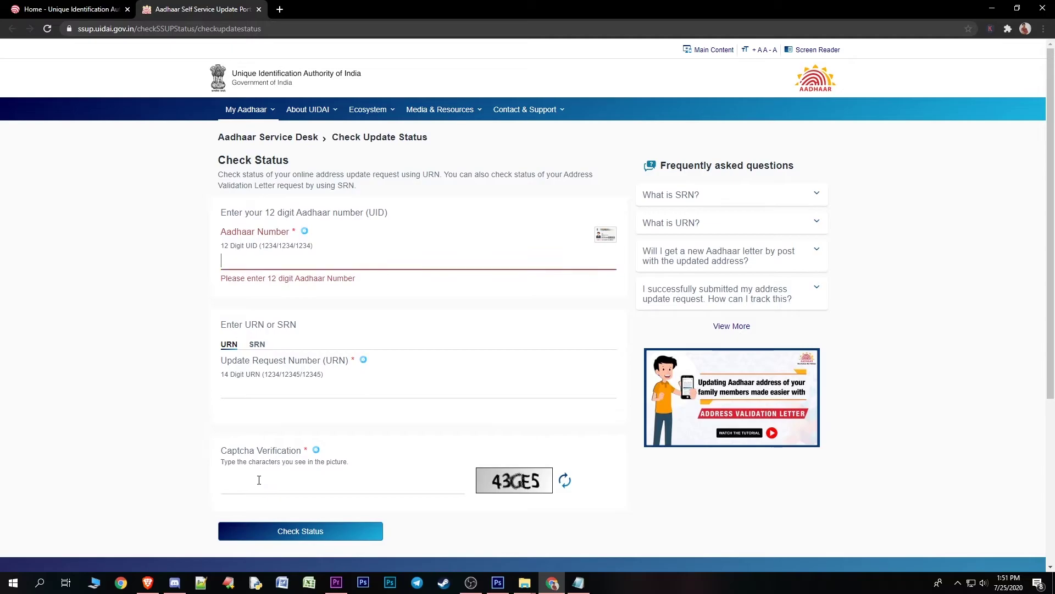